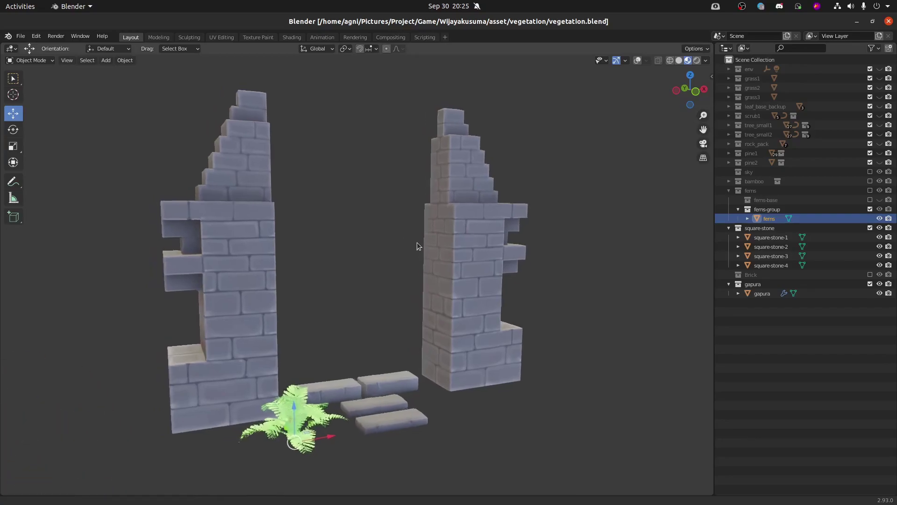
# Step: Deselect the fern and turn on the viewport overlays in the stone gate scene, then switch to the training dummy file
pyautogui.moveTo(417, 242)
pyautogui.mouseDown(button='middle')
pyautogui.moveTo(463, 244)
pyautogui.moveTo(394, 257)
pyautogui.moveTo(387, 244)
pyautogui.moveTo(425, 256)
pyautogui.moveTo(466, 248)
pyautogui.moveTo(405, 250)
pyautogui.mouseUp(button='middle')
pyautogui.click(402, 253)
pyautogui.click(638, 61)
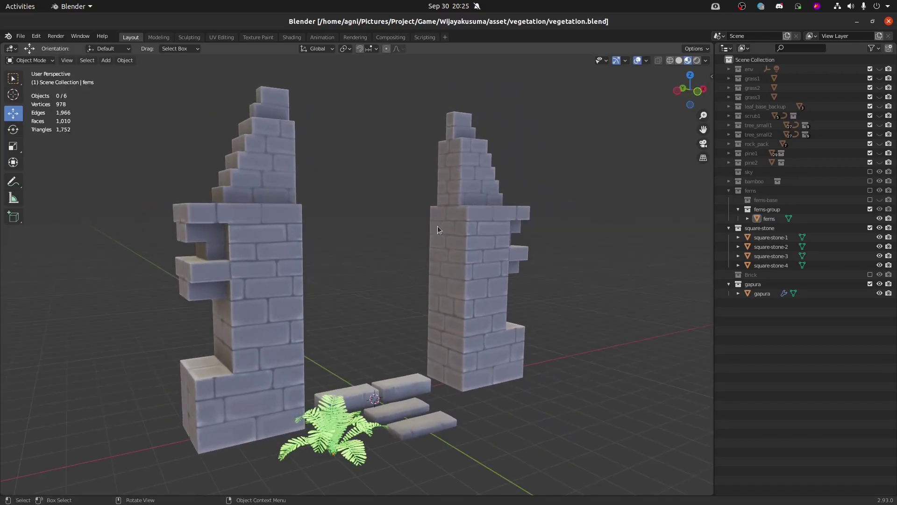
pyautogui.click(268, 255)
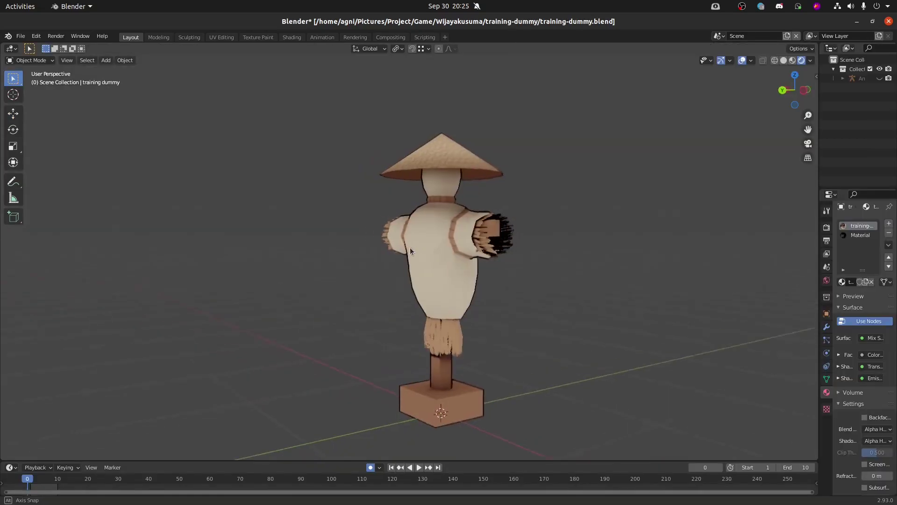
# Step: Assign the attacked action to the training dummy's armature and play the animation
pyautogui.moveTo(410, 248); pyautogui.dragTo(538, 332, button='middle')
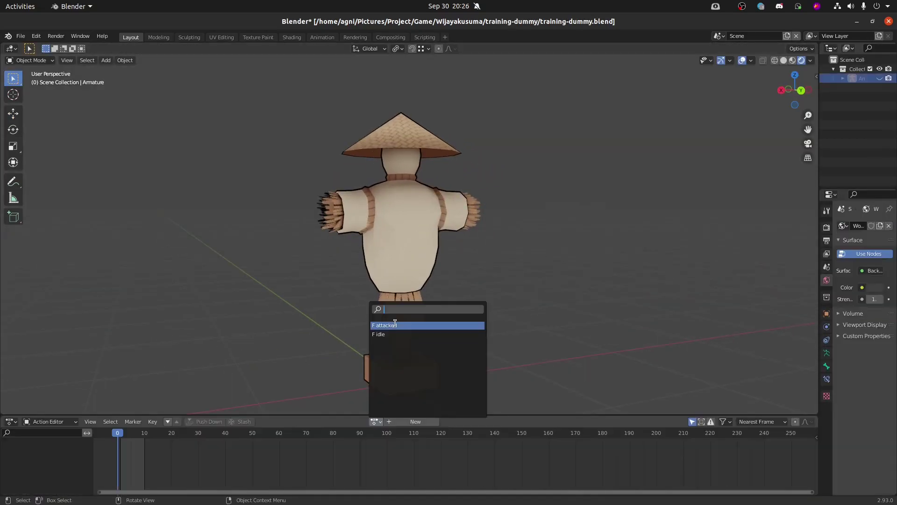
pyautogui.click(403, 321)
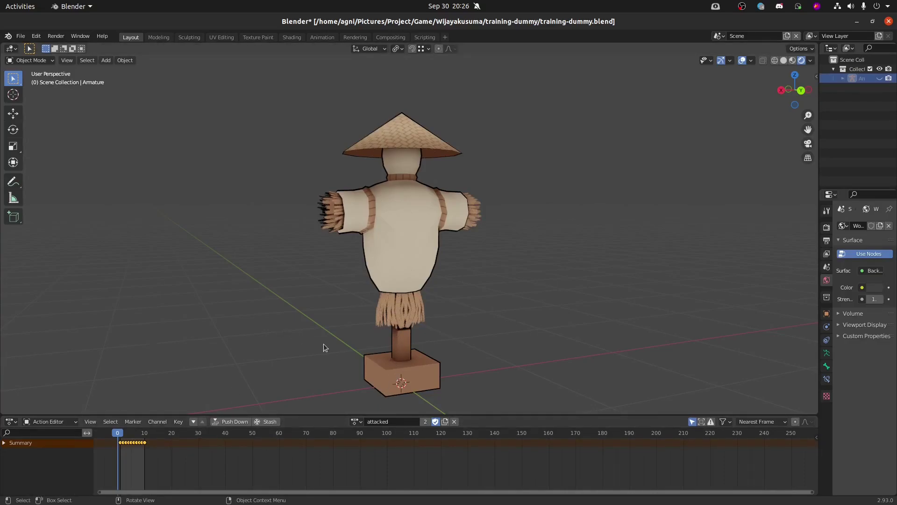
pyautogui.press('space')
pyautogui.moveTo(305, 318)
pyautogui.mouseDown(button='middle')
pyautogui.moveTo(324, 330)
pyautogui.moveTo(309, 321)
pyautogui.mouseUp(button='middle')
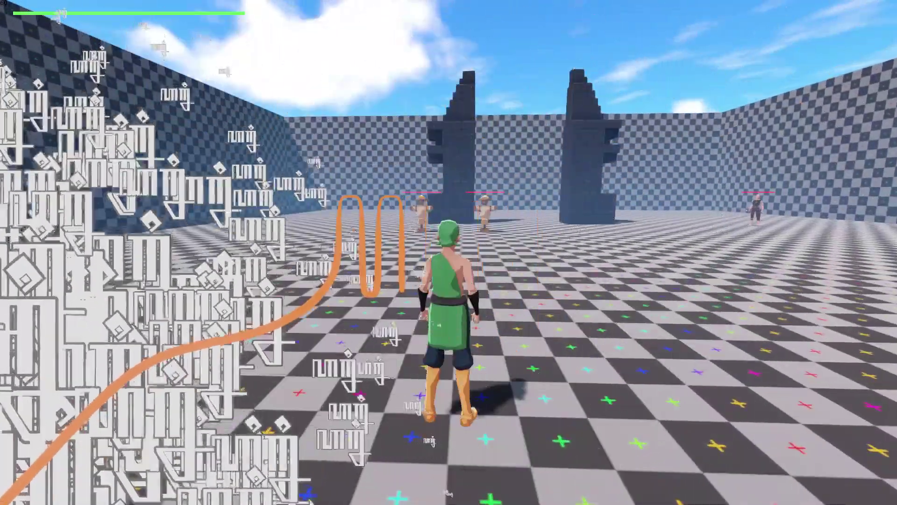
pyautogui.press('w')
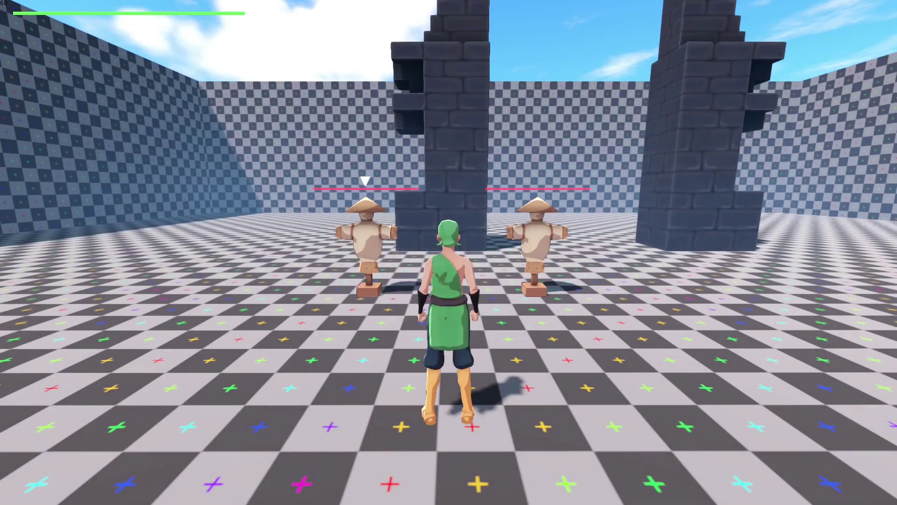
pyautogui.press('Tab')
pyautogui.press('Tab')
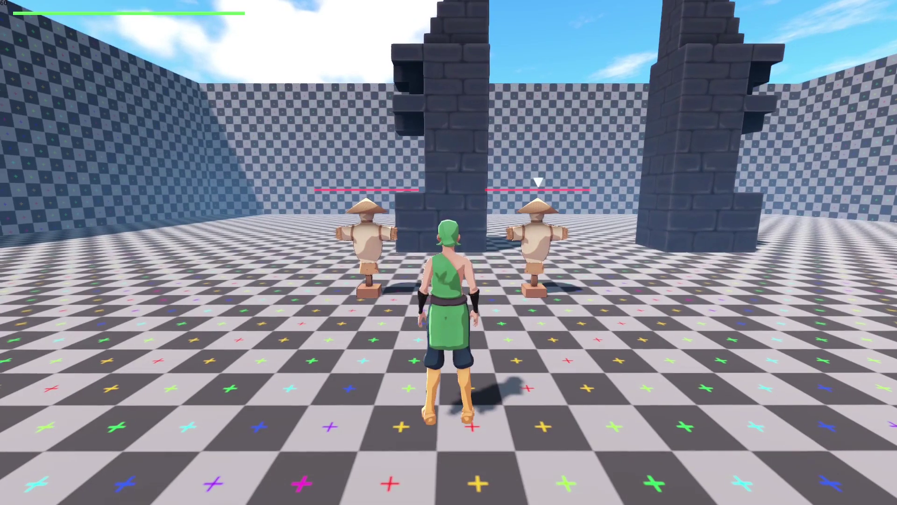
pyautogui.press('a')
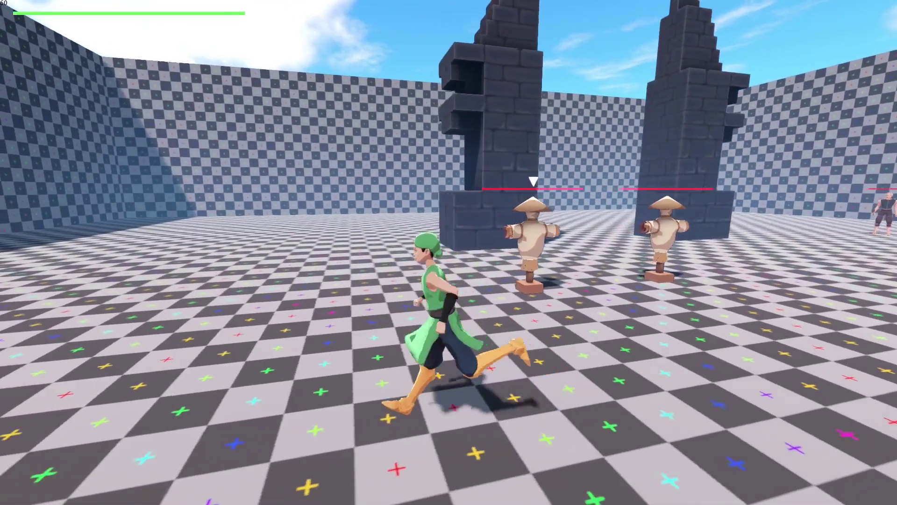
pyautogui.press('d')
pyautogui.press('Tab')
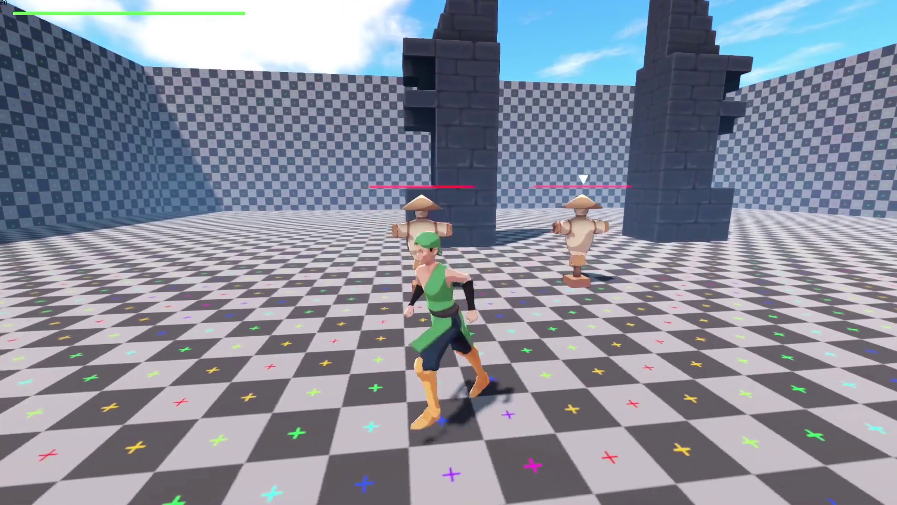
pyautogui.press('Tab')
pyautogui.press('d')
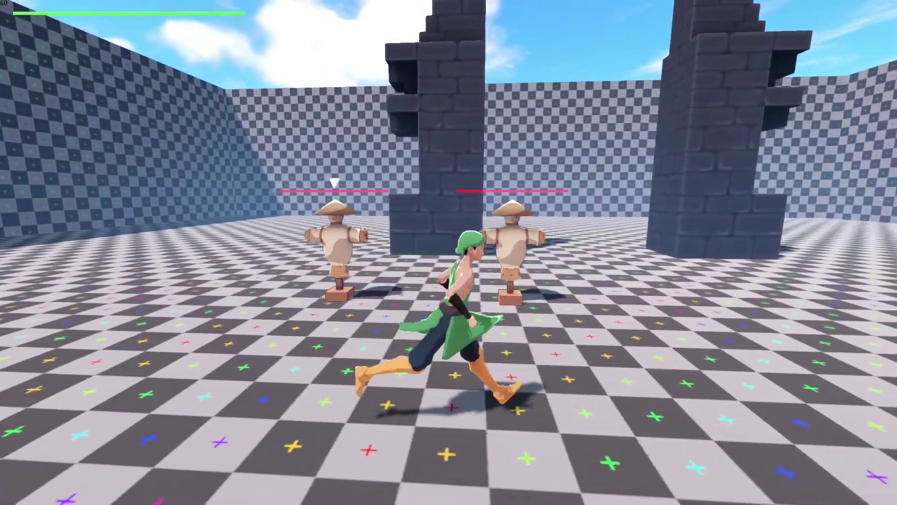
pyautogui.press('a')
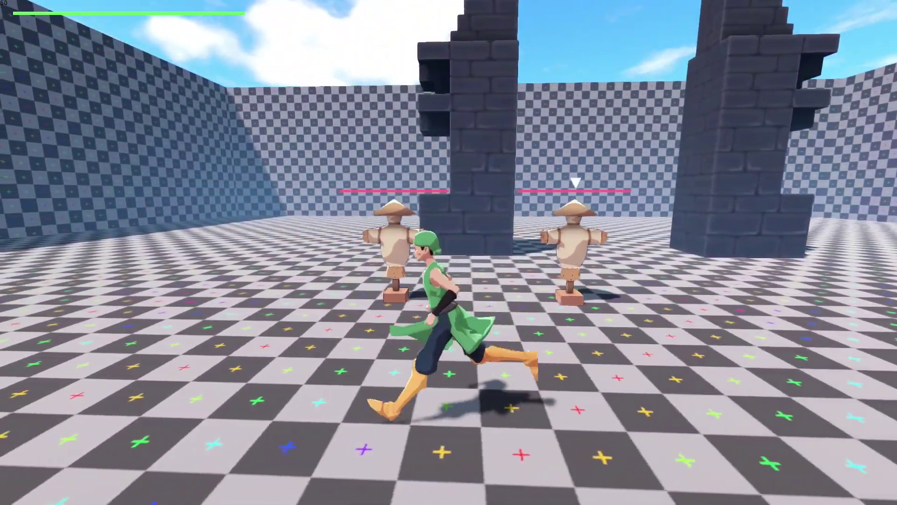
pyautogui.press('w')
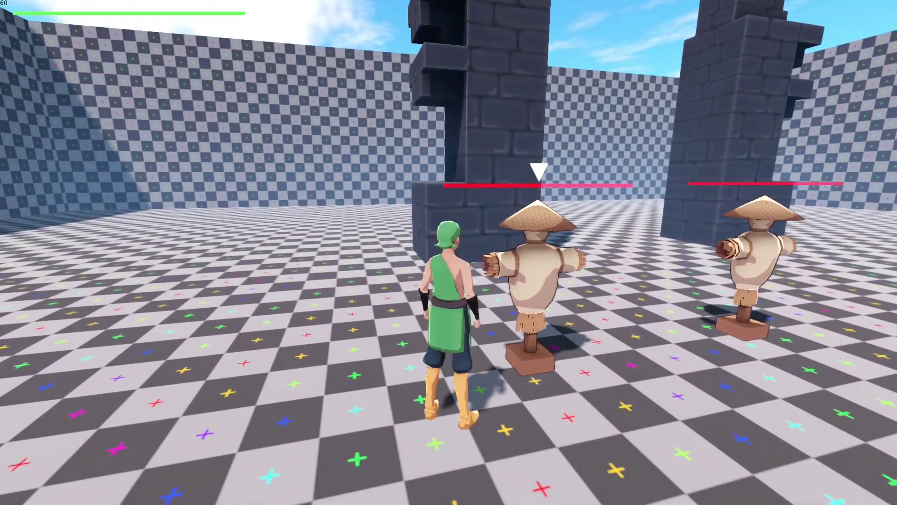
pyautogui.click(449, 252)
pyautogui.press('s')
pyautogui.press('w')
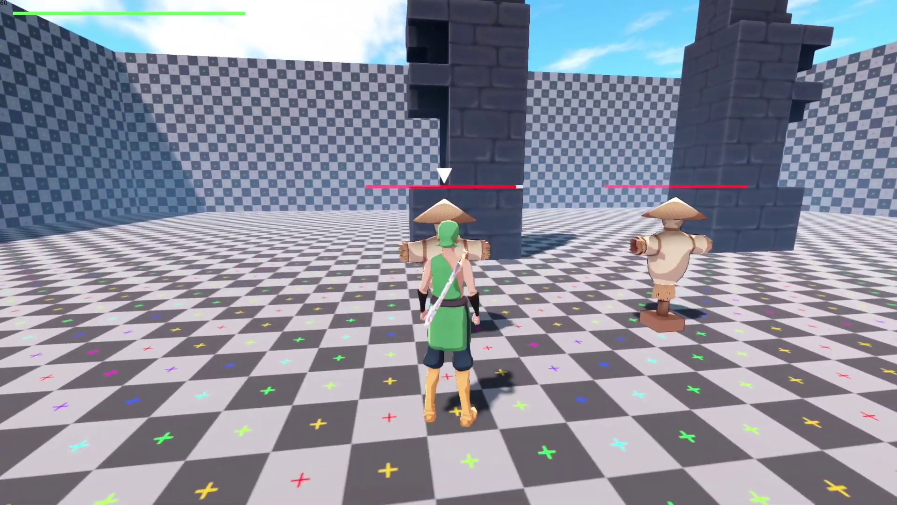
pyautogui.click(448, 252)
pyautogui.click(449, 252)
pyautogui.click(448, 252)
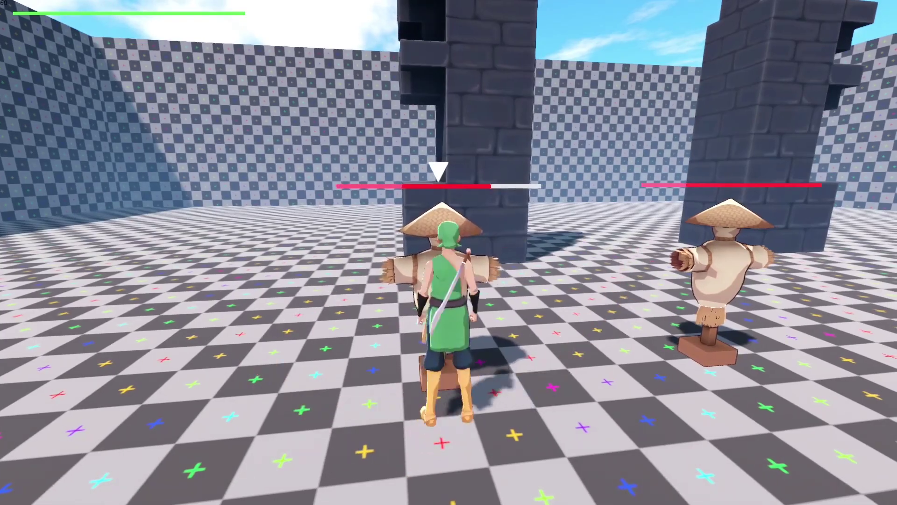
pyautogui.click(449, 252)
pyautogui.click(448, 252)
pyautogui.press('d')
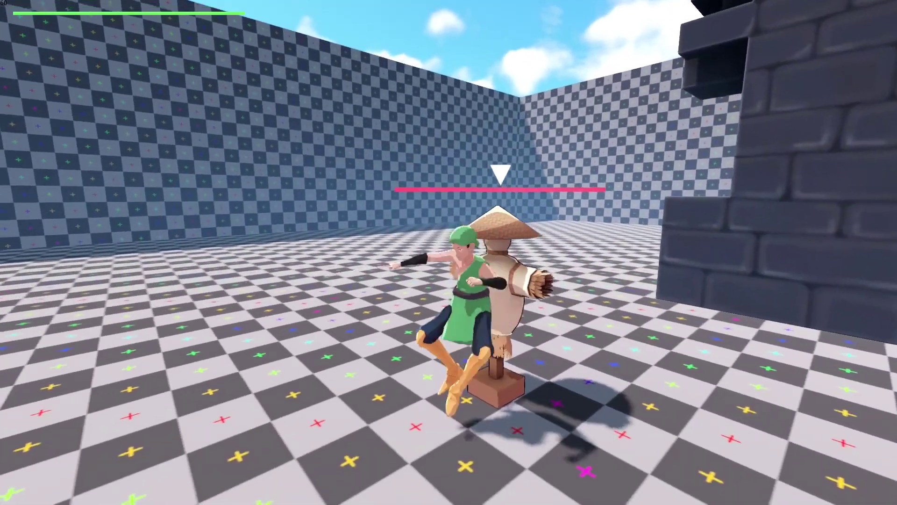
pyautogui.press('s')
pyautogui.press('w')
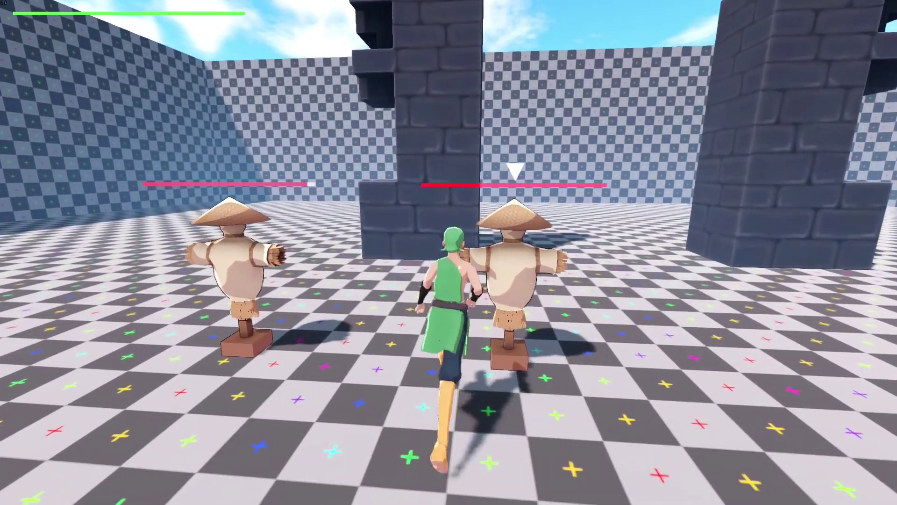
pyautogui.click(448, 252)
pyautogui.click(449, 252)
pyautogui.click(448, 252)
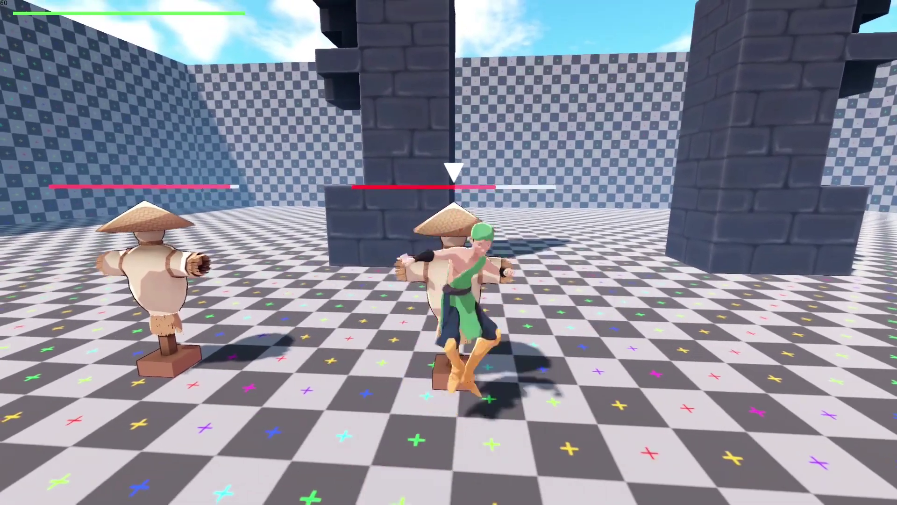
pyautogui.press('s')
pyautogui.press('a')
pyautogui.press('d')
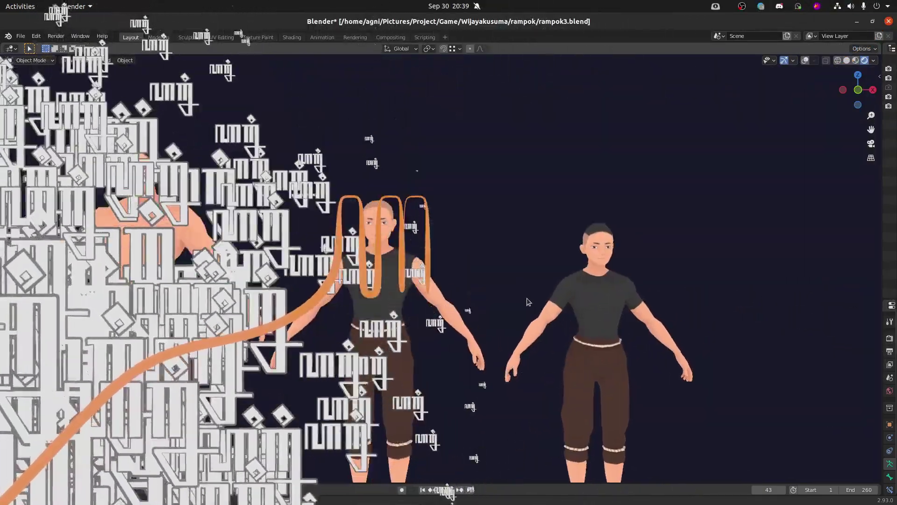
# Step: Examine the bandit character variants up close, from the sleeveless one to the shirtless one
pyautogui.keyDown('shift'); pyautogui.moveTo(527, 298); pyautogui.dragTo(747, 324, button='middle'); pyautogui.keyUp('shift')
pyautogui.scroll(4, 452, 297)
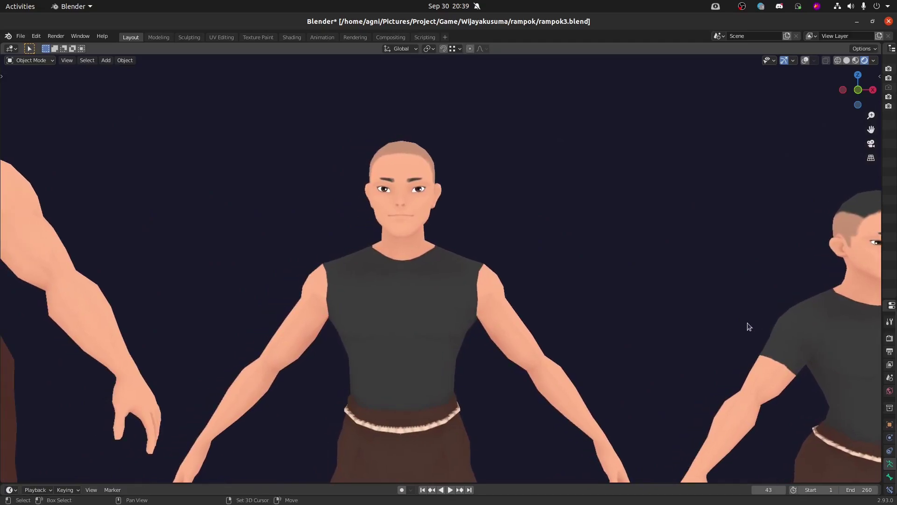
pyautogui.keyDown('shift'); pyautogui.moveTo(279, 301); pyautogui.dragTo(570, 346, button='middle'); pyautogui.keyUp('shift')
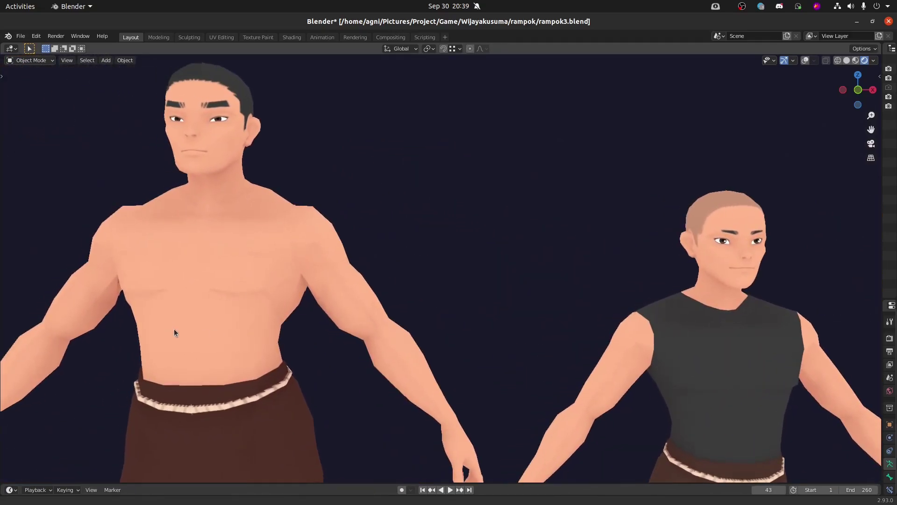
pyautogui.keyDown('shift'); pyautogui.moveTo(174, 332); pyautogui.dragTo(356, 340, button='middle'); pyautogui.keyUp('shift')
pyautogui.scroll(-7, 387, 336)
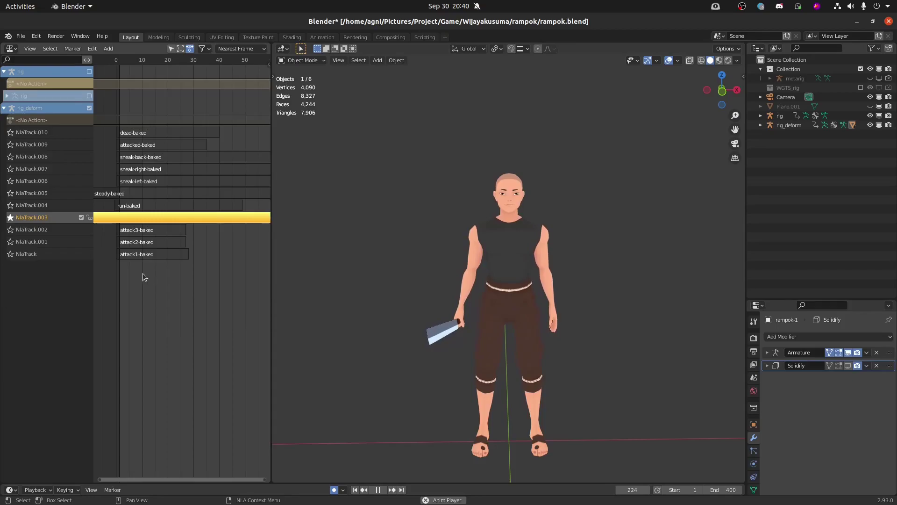
# Step: Solo the run-baked NLA track and set the playback end frame to 50
pyautogui.click(10, 206)
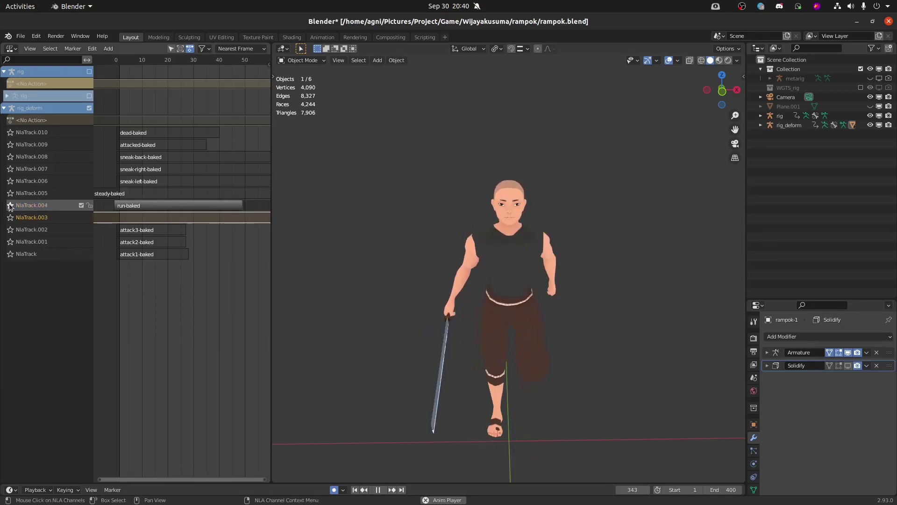
pyautogui.click(730, 490)
pyautogui.write('40')
pyautogui.press('Return')
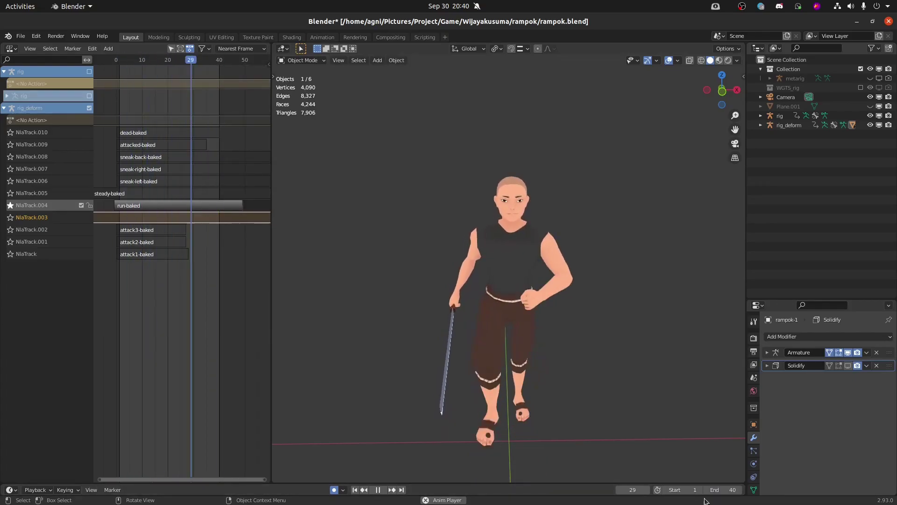
pyautogui.click(709, 490)
pyautogui.write('50')
pyautogui.press('Return')
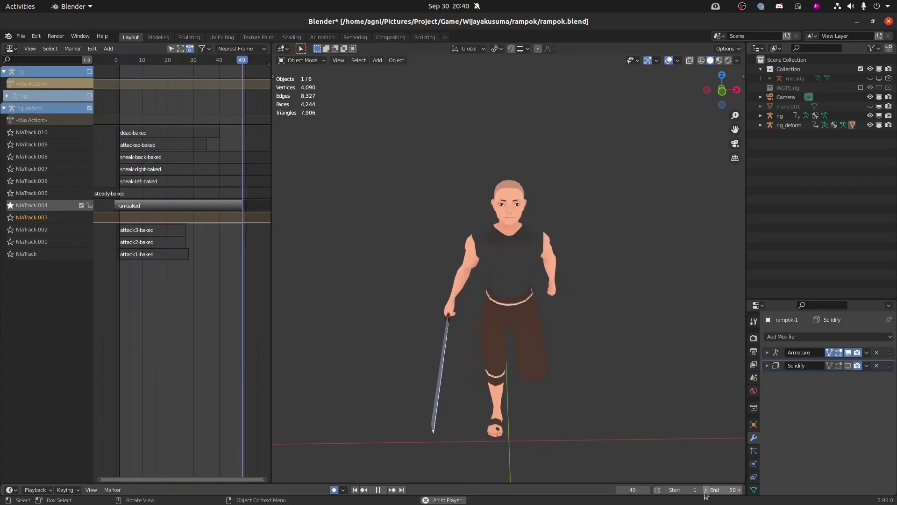
# Step: Solo the steady-baked NLA track and set the playback end frame to 80
pyautogui.click(9, 193)
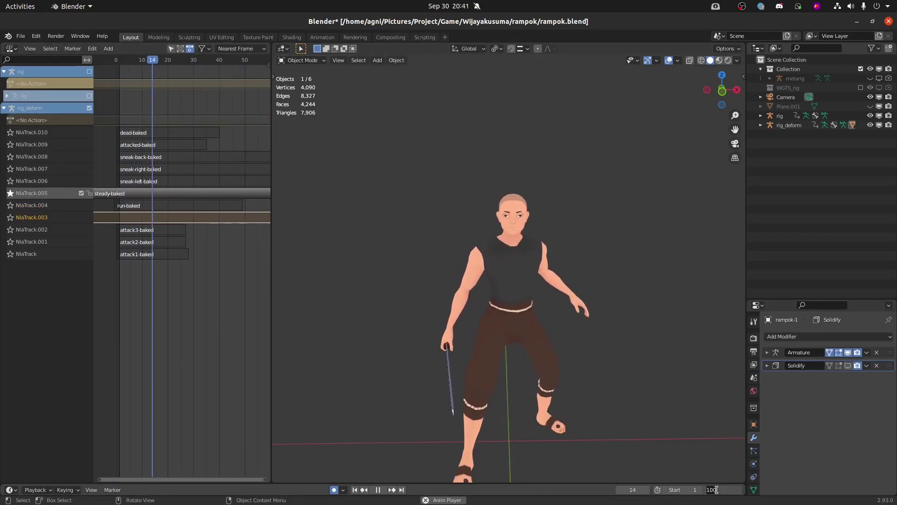
pyautogui.write('80')
pyautogui.press('Return')
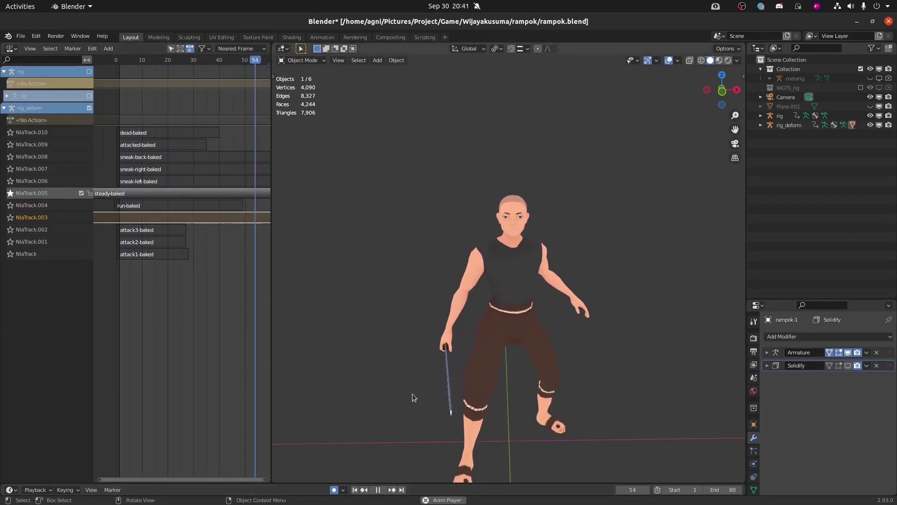
# Step: Preview the sneak-left-baked, sneak-right-baked and sneak-back-baked animations by soloing their NLA tracks one at a time
pyautogui.click(10, 181)
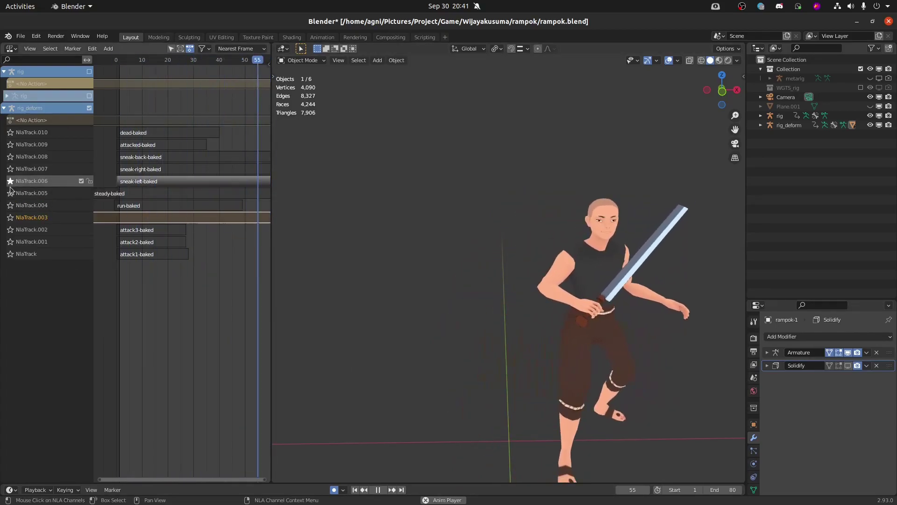
pyautogui.click(10, 168)
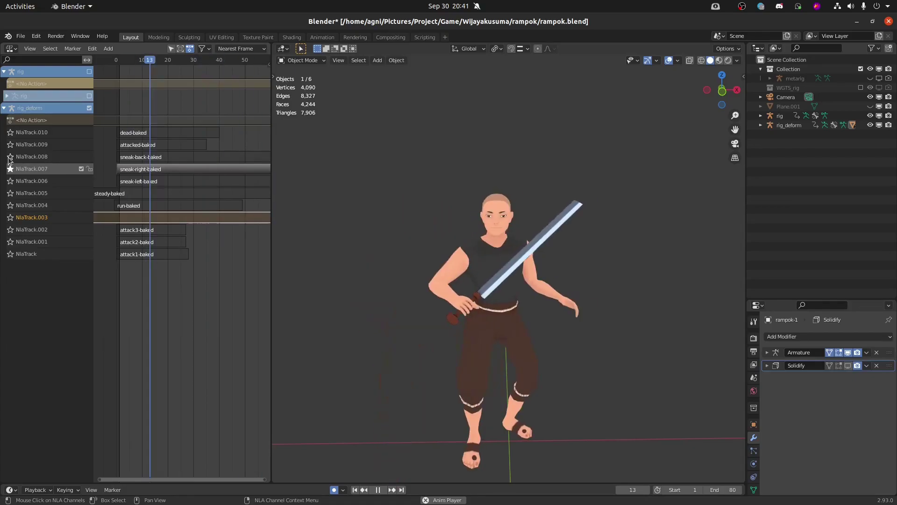
pyautogui.click(10, 159)
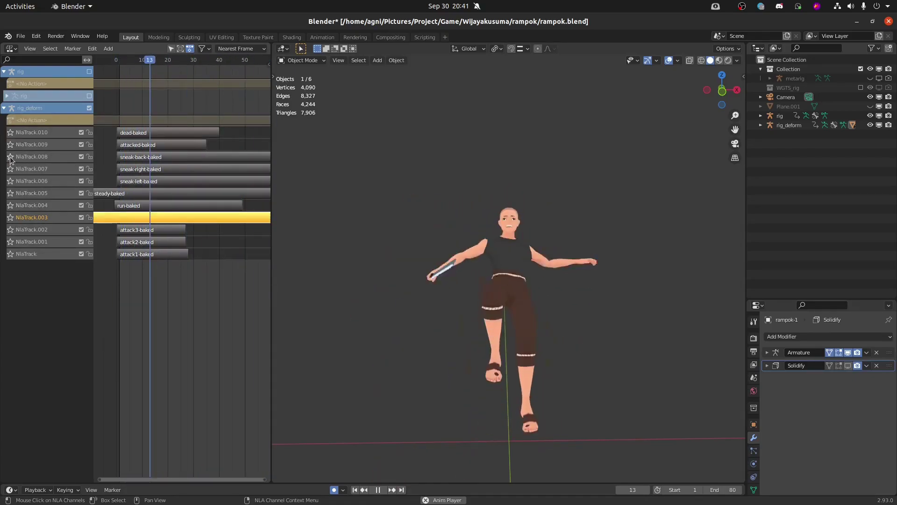
pyautogui.click(10, 157)
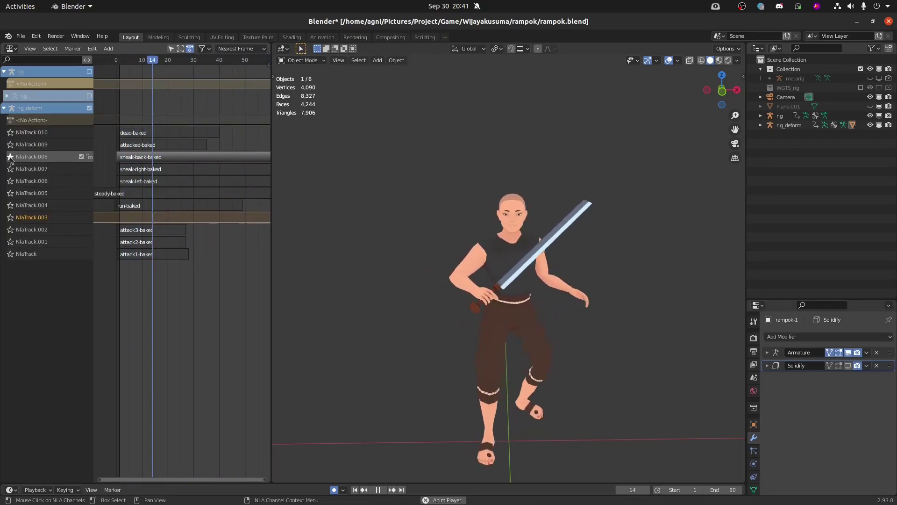
# Step: Preview the attacked-baked, dead-baked, NlaTrack.003, attack1-baked and attack2-baked animations by soloing each track in turn
pyautogui.click(9, 145)
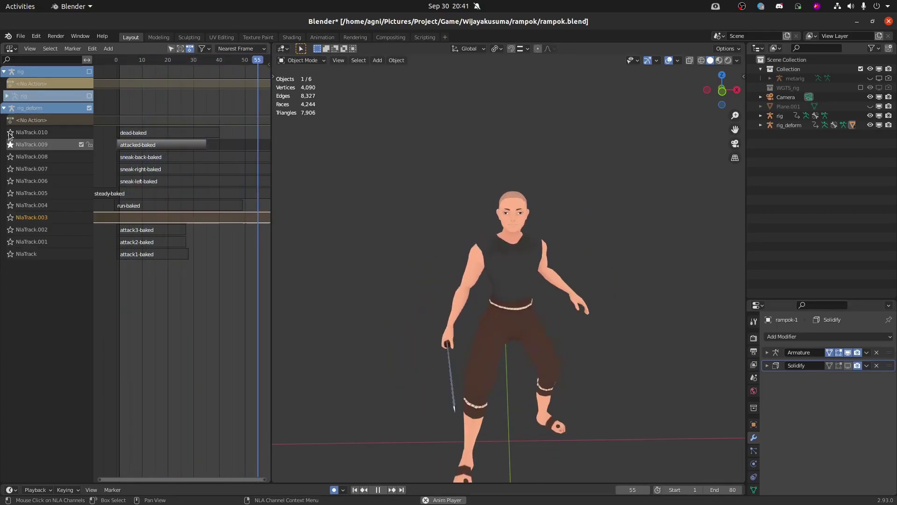
pyautogui.click(10, 133)
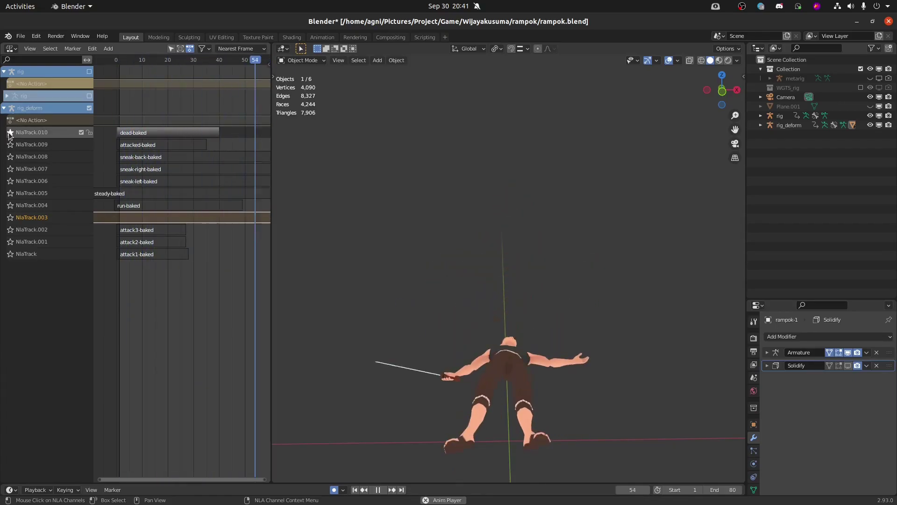
pyautogui.click(10, 218)
pyautogui.click(10, 253)
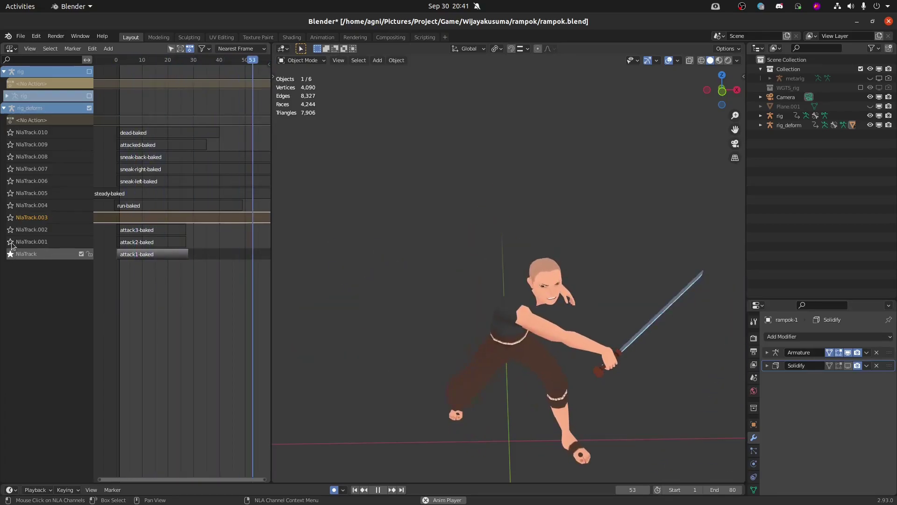
pyautogui.click(10, 241)
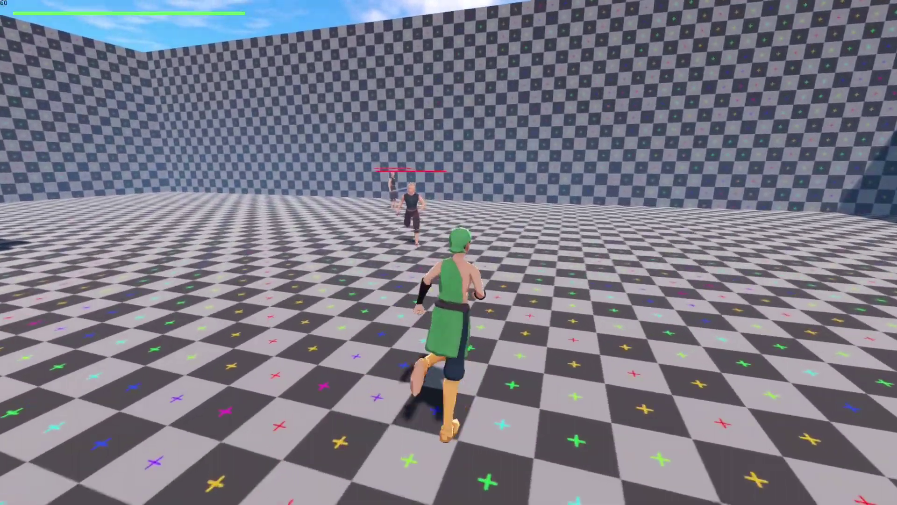
pyautogui.press('s')
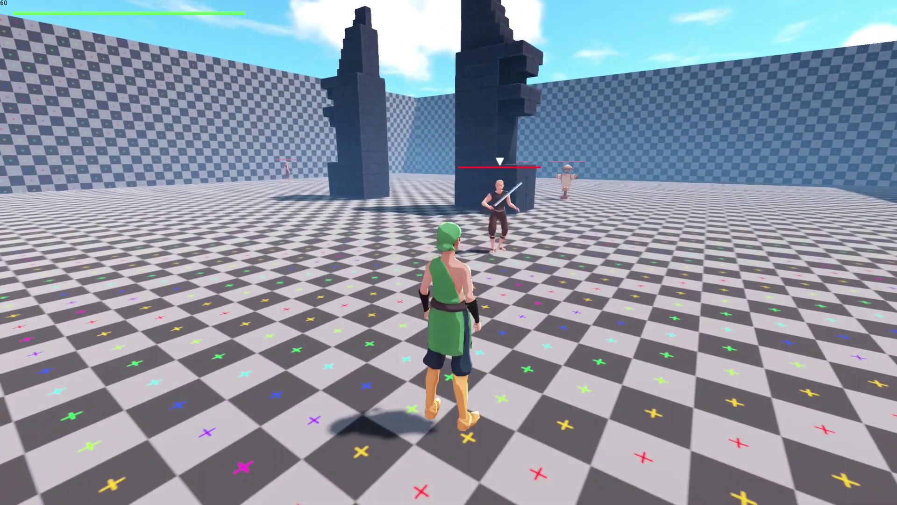
pyautogui.press('Tab')
pyautogui.press('d')
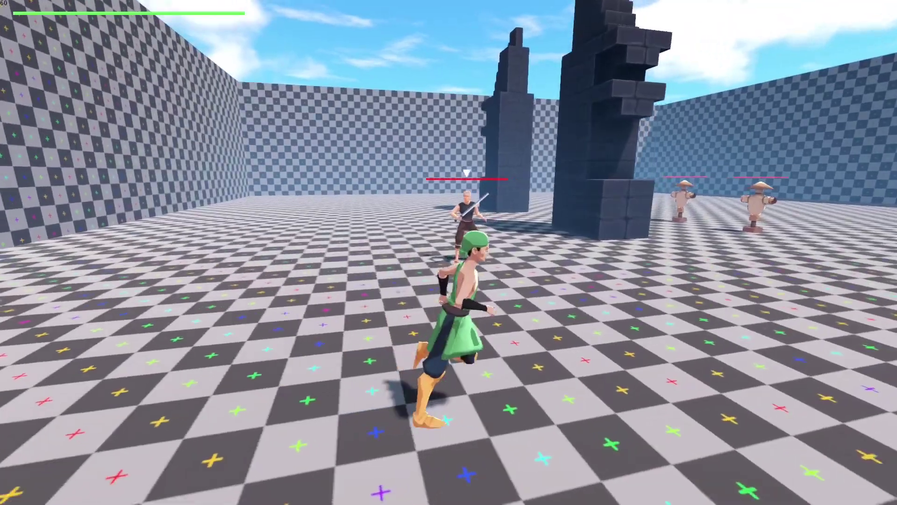
pyautogui.press('a')
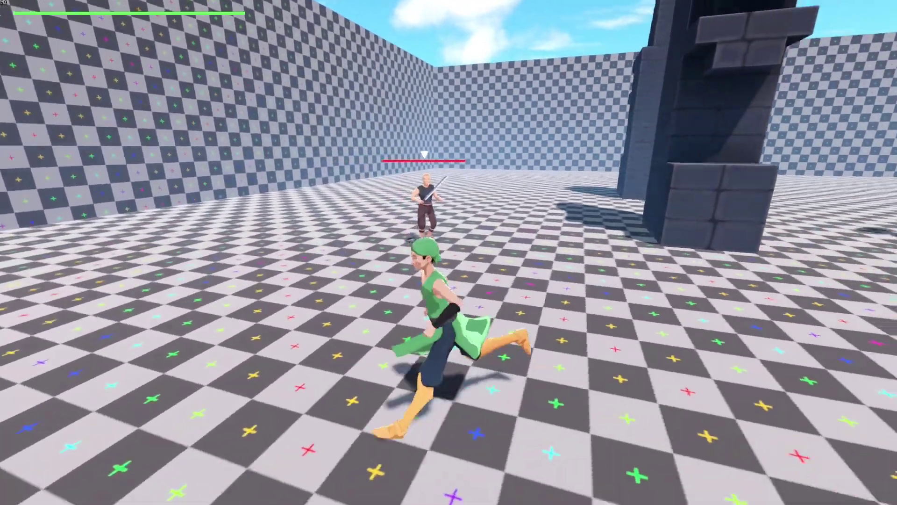
pyautogui.press('d')
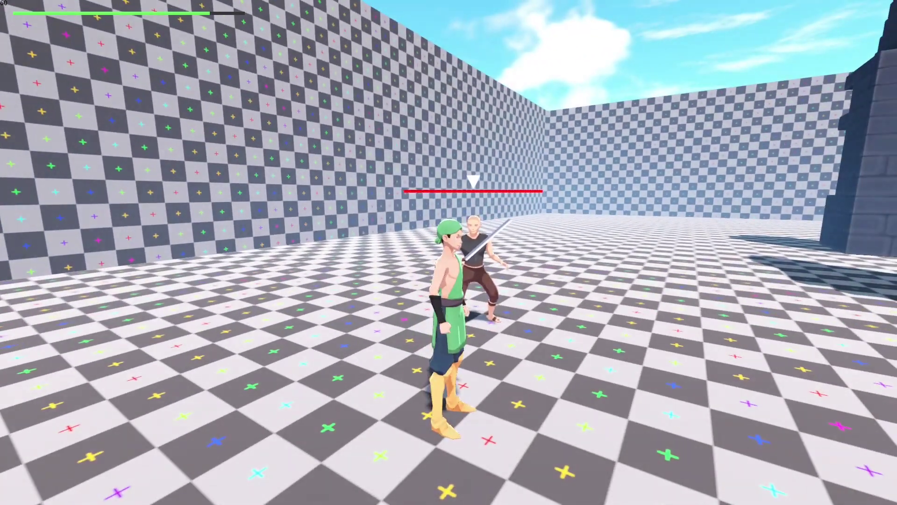
pyautogui.press('w')
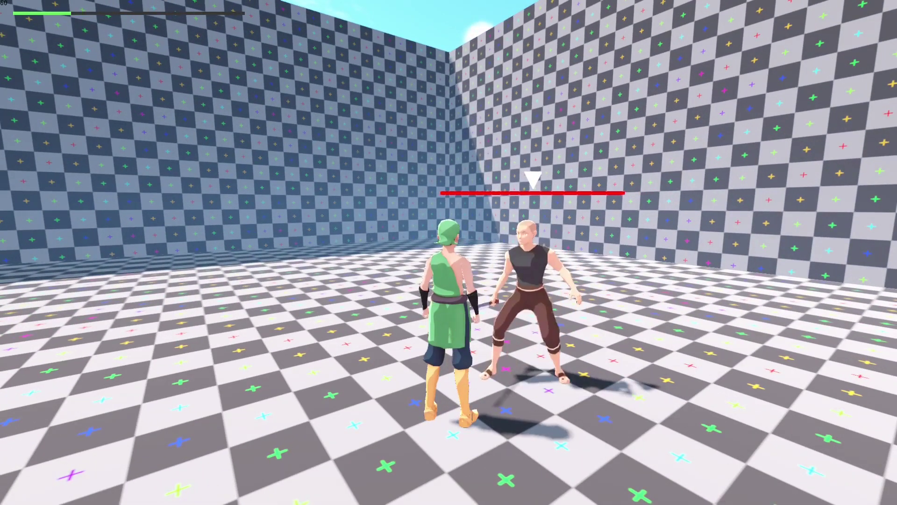
pyautogui.press('s')
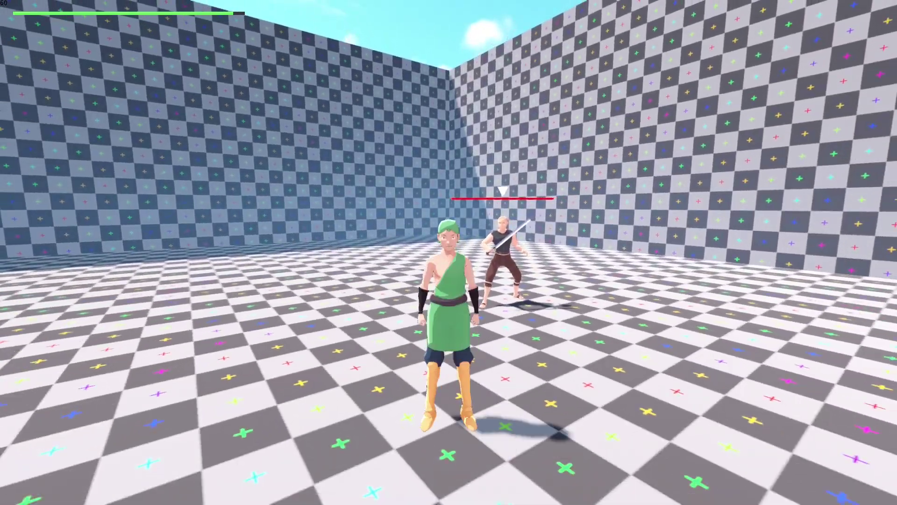
pyautogui.press('d')
pyautogui.press('w')
pyautogui.press('a')
pyautogui.press('s')
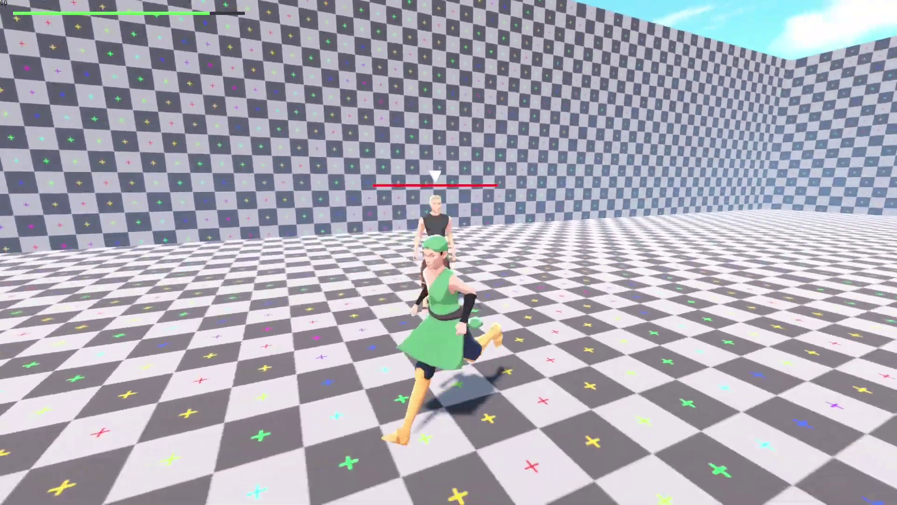
pyautogui.press('w')
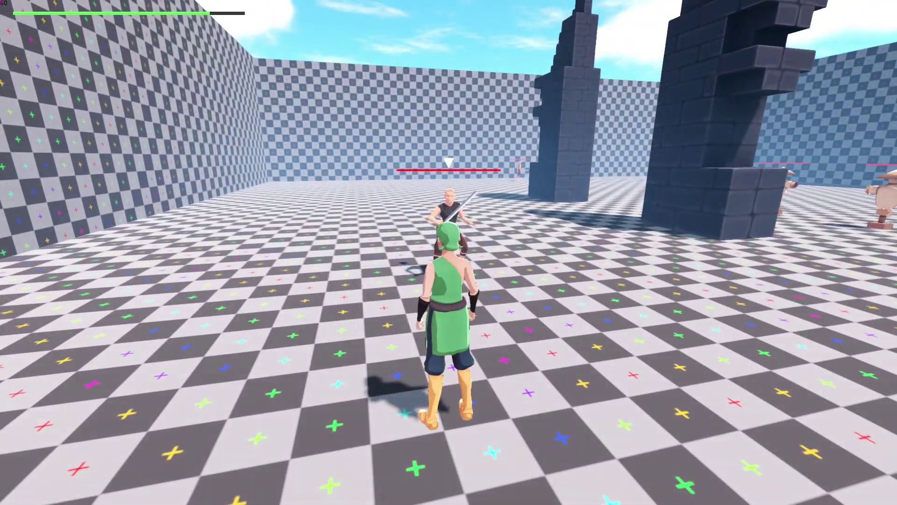
pyautogui.press('d')
pyautogui.press('a')
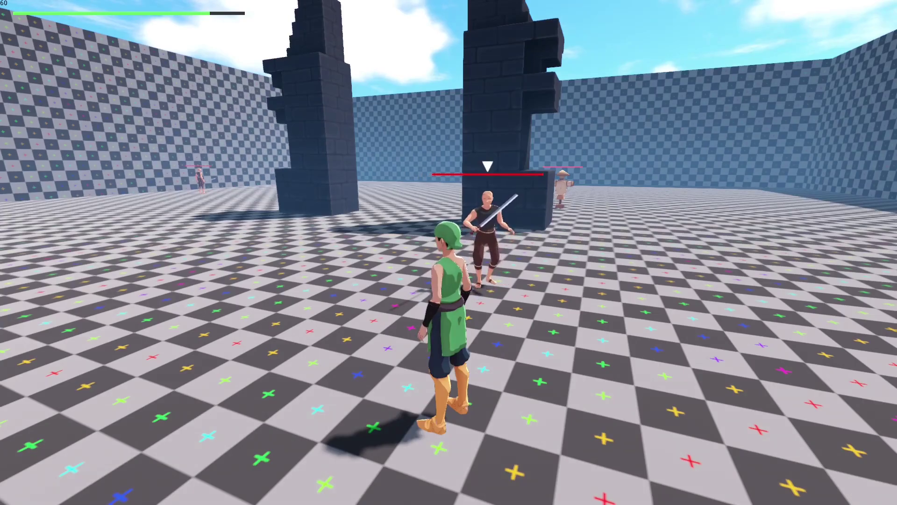
pyautogui.press('a')
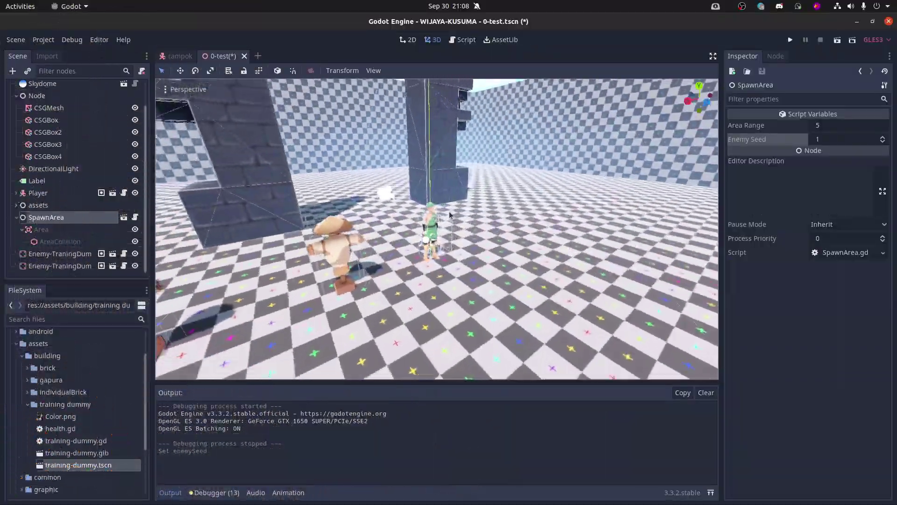
# Step: Examine the Area node in the level and the Area Range variable of its parent SpawnArea
pyautogui.moveTo(450, 212); pyautogui.dragTo(487, 207, button='middle')
pyautogui.keyDown('shift'); pyautogui.moveTo(672, 219); pyautogui.dragTo(325, 251, button='middle'); pyautogui.keyUp('shift')
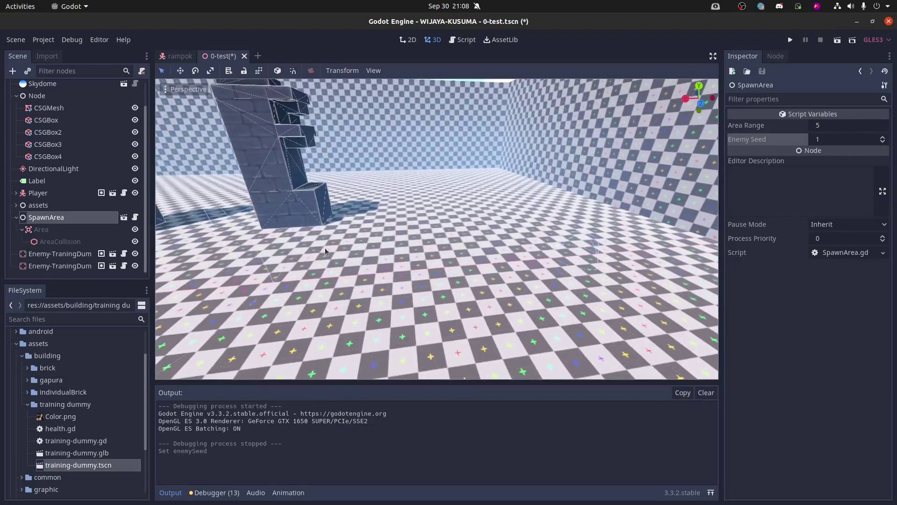
pyautogui.doubleClick(42, 230)
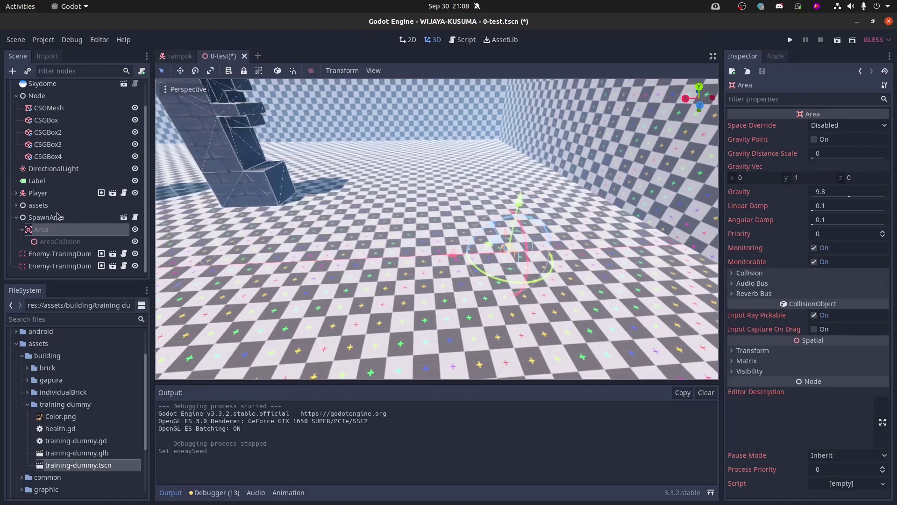
pyautogui.click(57, 216)
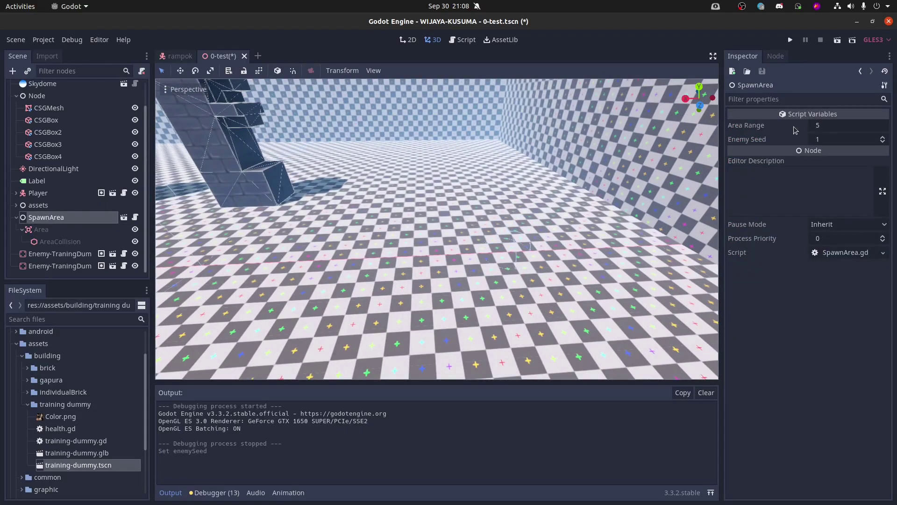
pyautogui.click(820, 127)
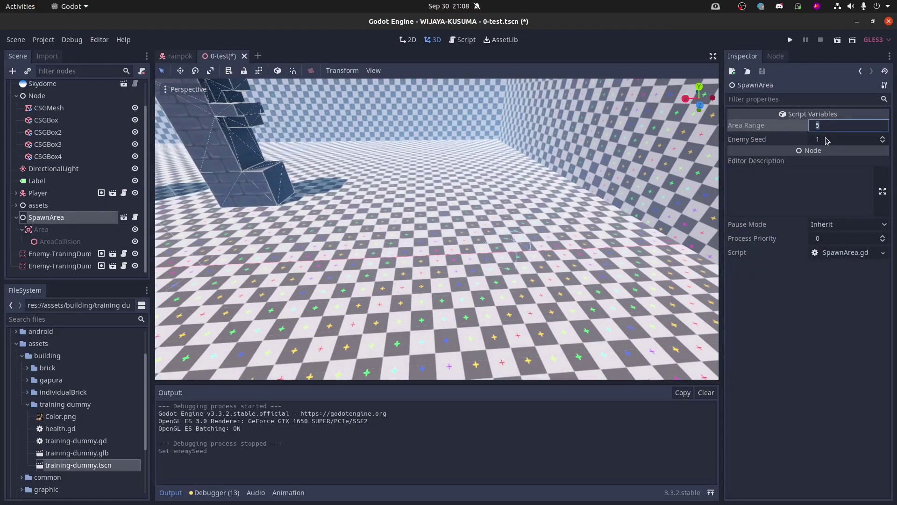
# Step: Set the SpawnArea node's Enemy Seed to 3
pyautogui.click(828, 139)
pyautogui.click(854, 140)
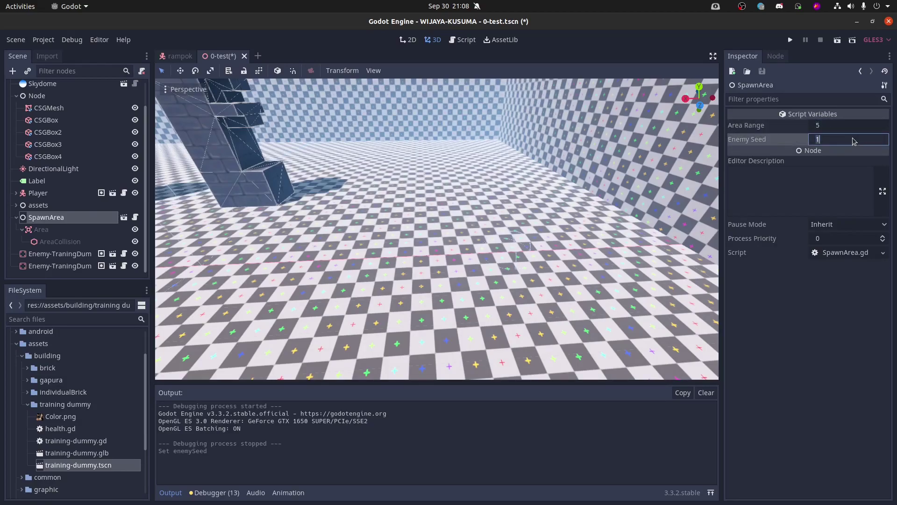
pyautogui.click(883, 138)
pyautogui.click(883, 138)
pyautogui.click(883, 137)
pyautogui.click(883, 137)
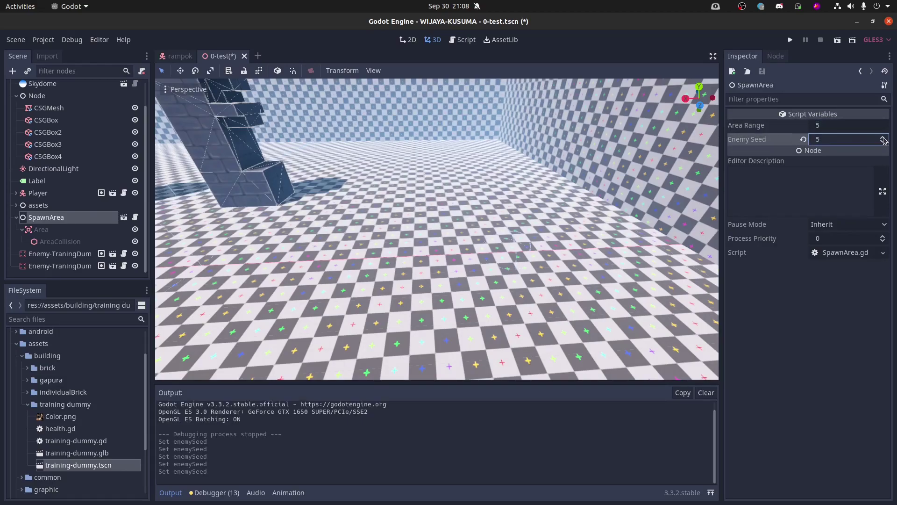
pyautogui.click(883, 138)
pyautogui.click(883, 143)
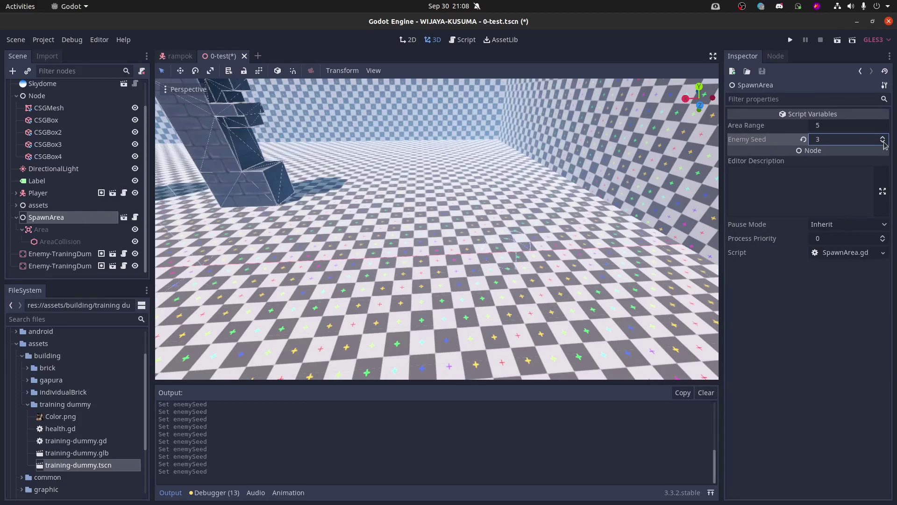
# Step: Move the SpawnArea's Area node across the checkered floor to the open ground beside the stone gate
pyautogui.moveTo(501, 225); pyautogui.dragTo(512, 261, button='middle')
pyautogui.scroll(3, 512, 263)
pyautogui.click(78, 230)
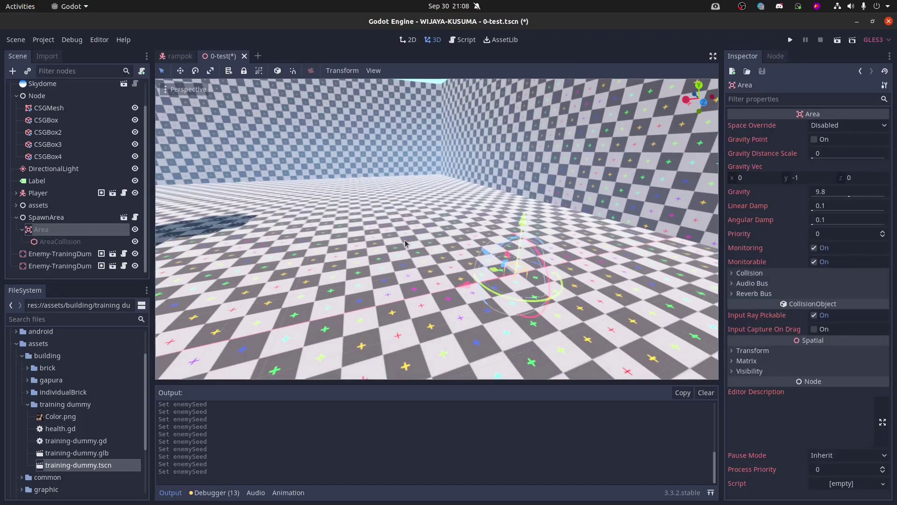
pyautogui.scroll(3, 474, 264)
pyautogui.moveTo(420, 257); pyautogui.dragTo(184, 279)
pyautogui.moveTo(257, 259); pyautogui.dragTo(285, 272, button='middle')
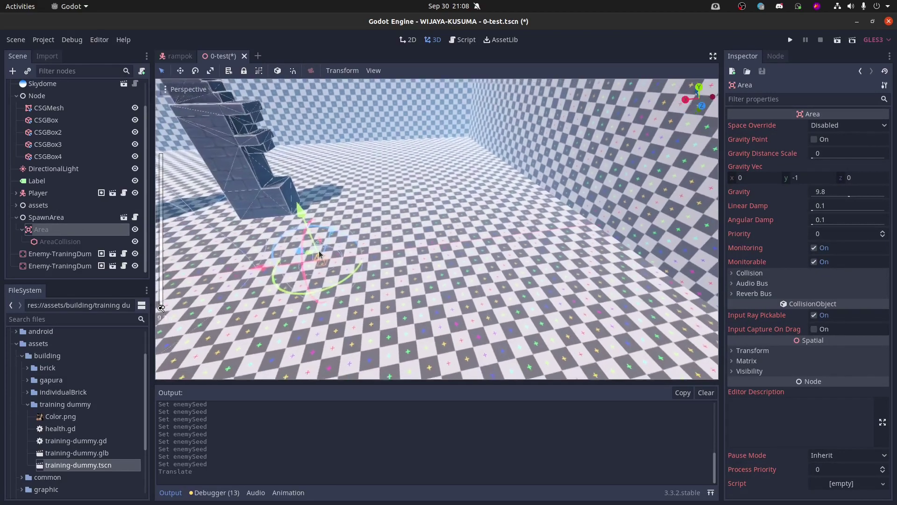
pyautogui.scroll(-6, 285, 272)
pyautogui.moveTo(375, 196); pyautogui.dragTo(283, 304)
pyautogui.moveTo(283, 304); pyautogui.dragTo(537, 229, button='middle')
pyautogui.scroll(-8, 492, 248)
pyautogui.scroll(6, 513, 252)
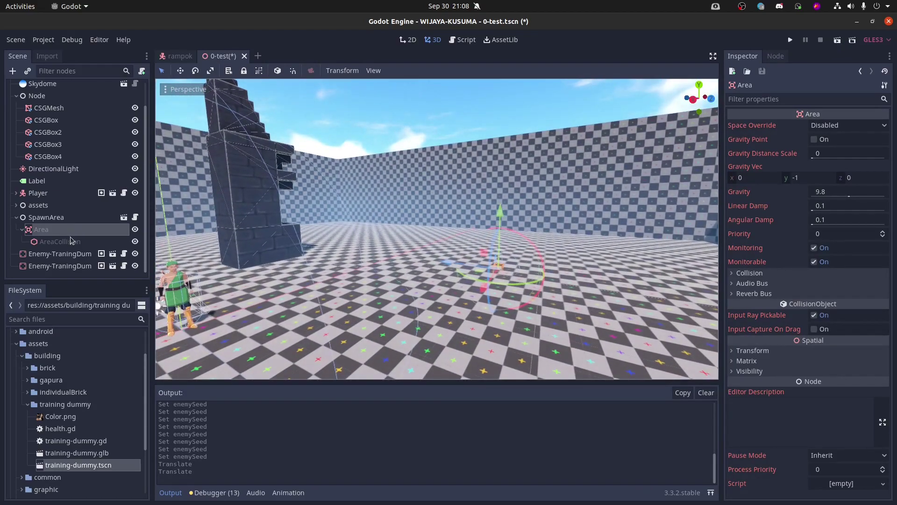
# Step: Set the SpawnArea node's Enemy Seed to 2 and run the saved scene
pyautogui.click(66, 218)
pyautogui.click(882, 138)
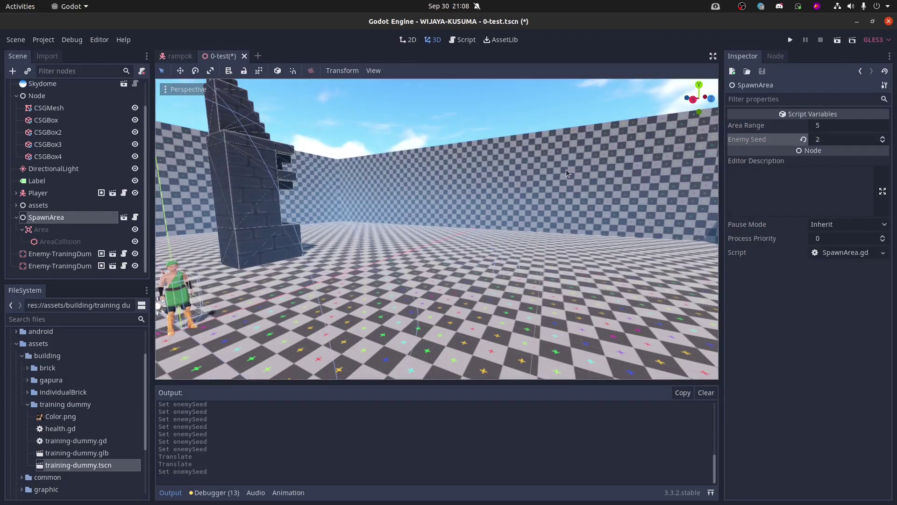
pyautogui.hotkey('ctrl', 's')
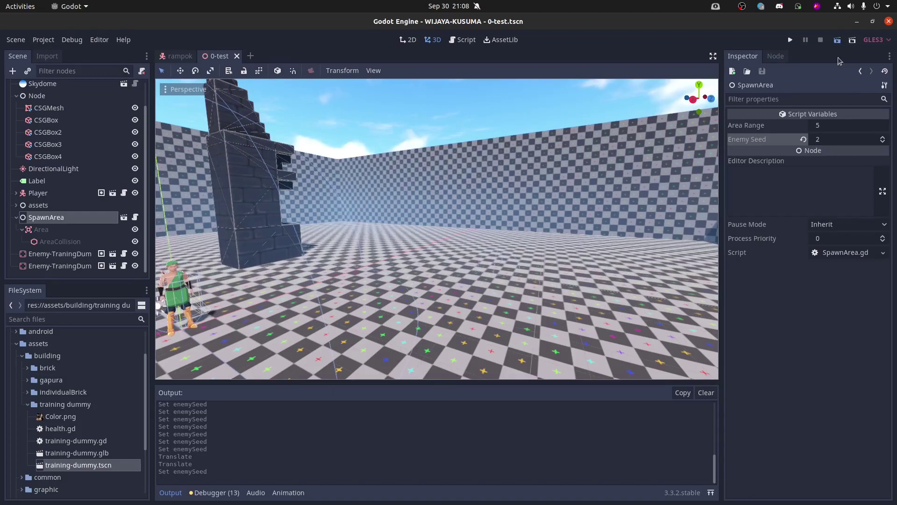
pyautogui.press('F5')
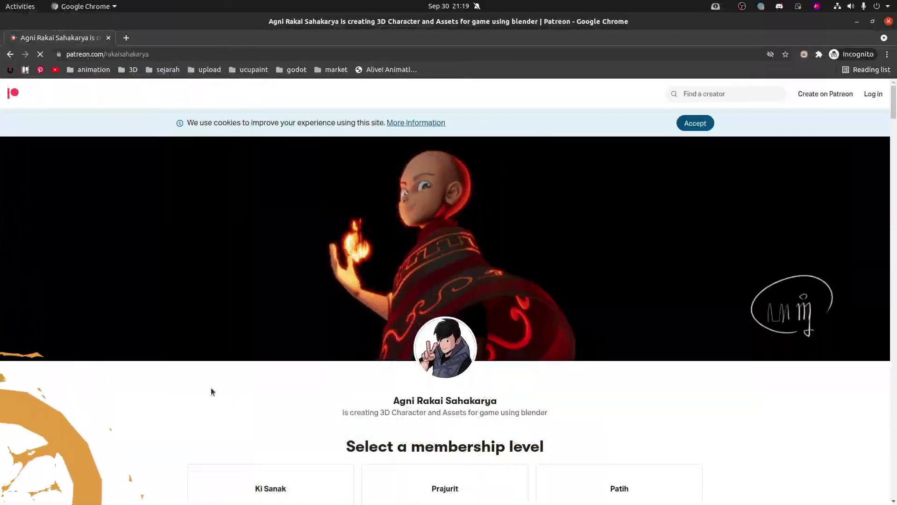
# Step: In Chrome, examine the creator's Patreon page: the membership levels, the full About text with tier benefits, and the September 2021 post
pyautogui.scroll(-6, 209, 326)
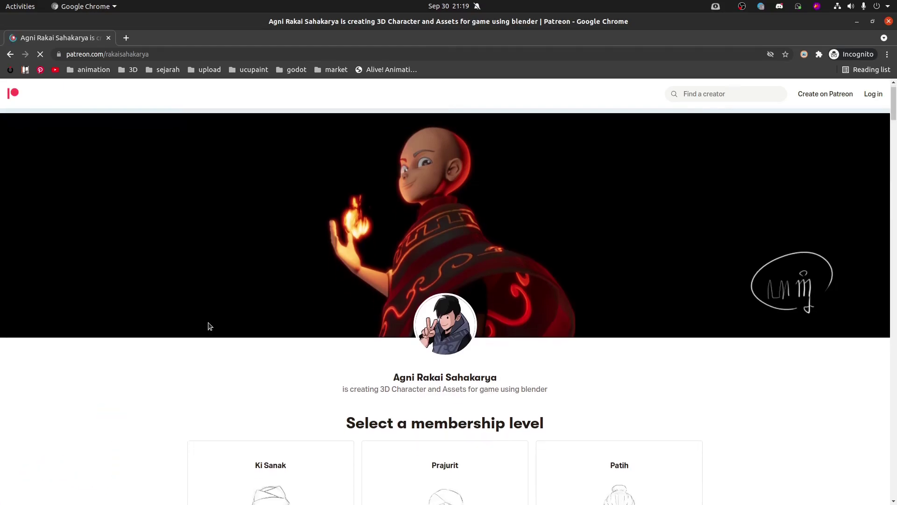
pyautogui.scroll(-5, 209, 326)
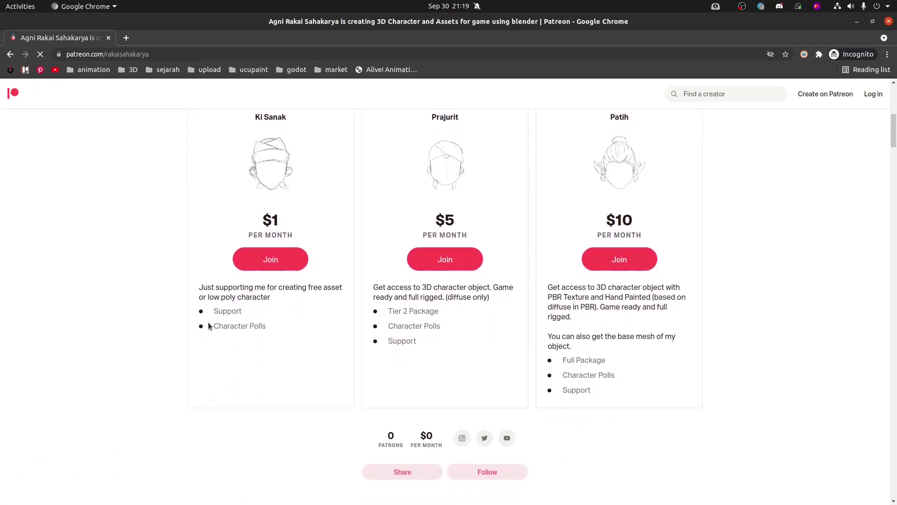
pyautogui.scroll(-3, 209, 325)
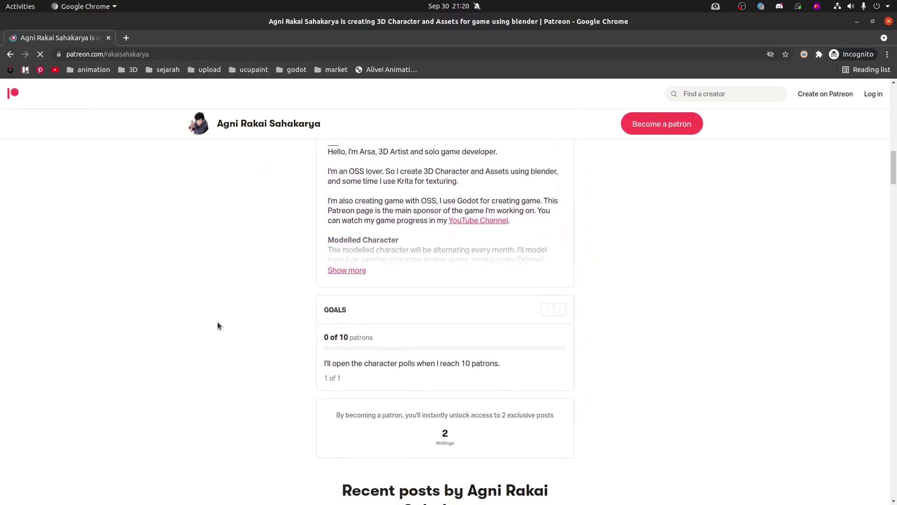
pyautogui.click(352, 270)
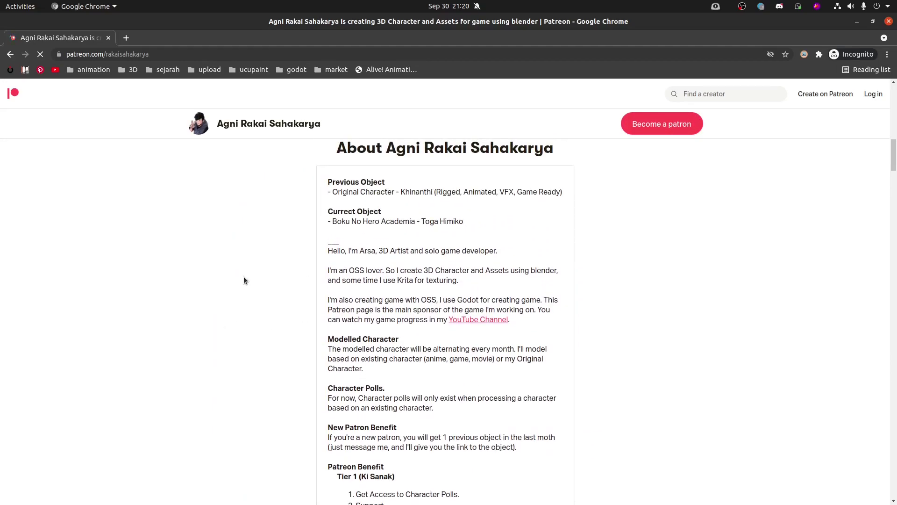
pyautogui.scroll(-3, 243, 276)
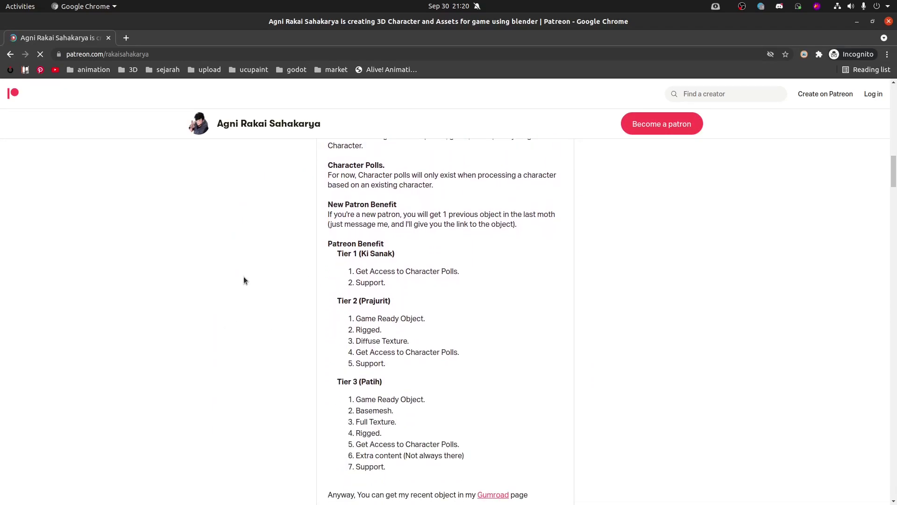
pyautogui.scroll(-2, 244, 277)
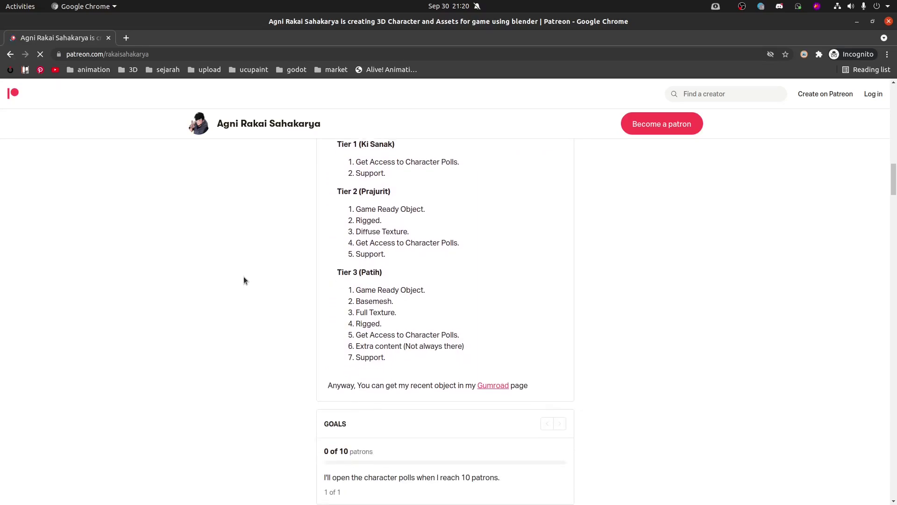
pyautogui.scroll(-2, 243, 279)
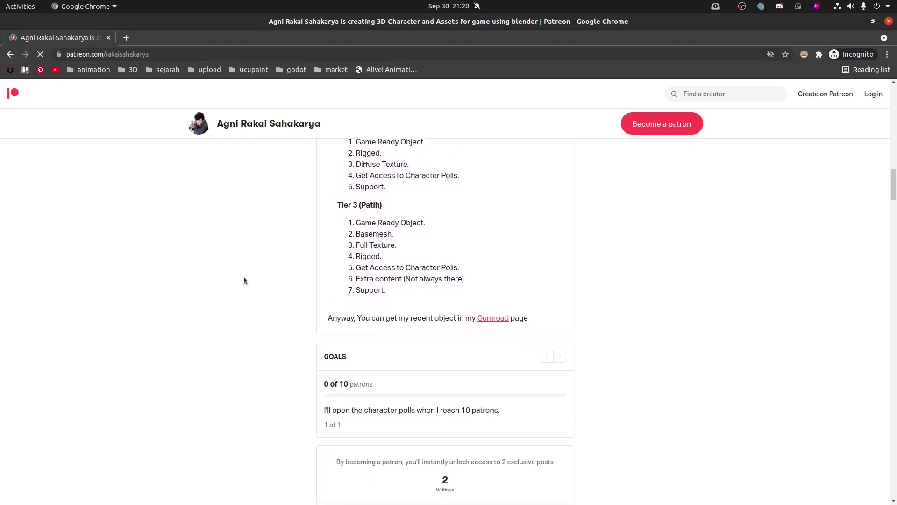
pyautogui.scroll(-5, 243, 280)
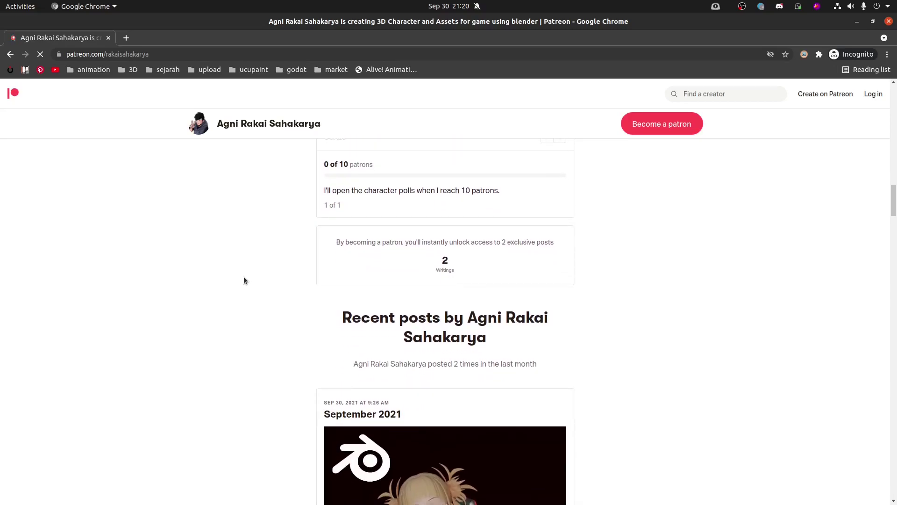
pyautogui.scroll(-4, 243, 280)
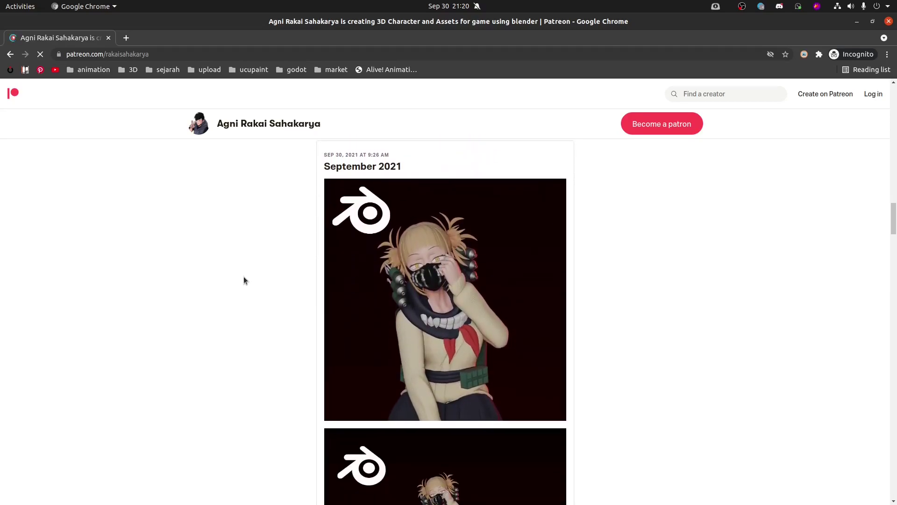
pyautogui.scroll(-3, 243, 279)
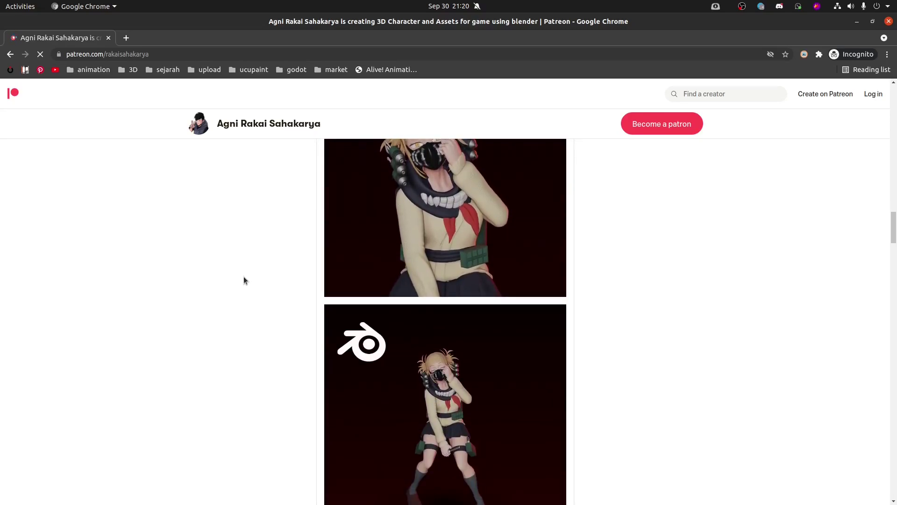
pyautogui.scroll(-2, 243, 280)
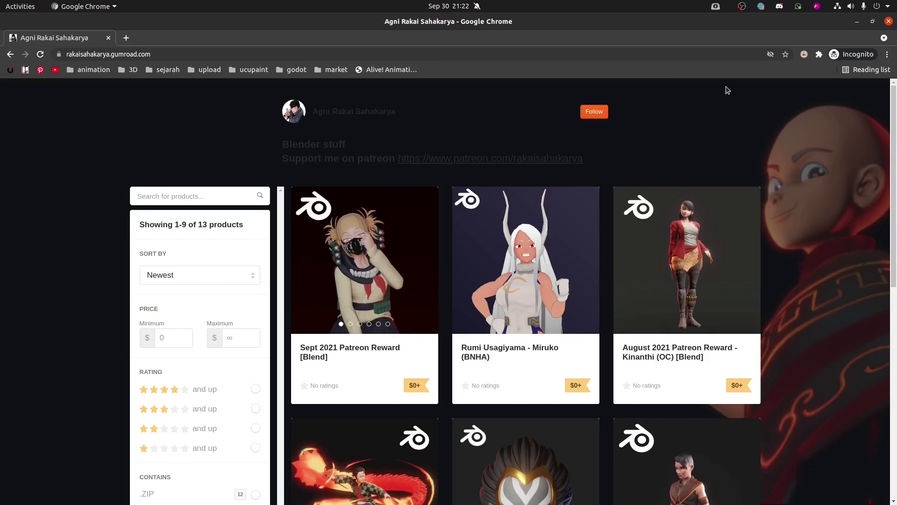
# Step: Browse the Blender character products in the creator's Gumroad store down to the older Haikyuu models
pyautogui.scroll(-4, 753, 171)
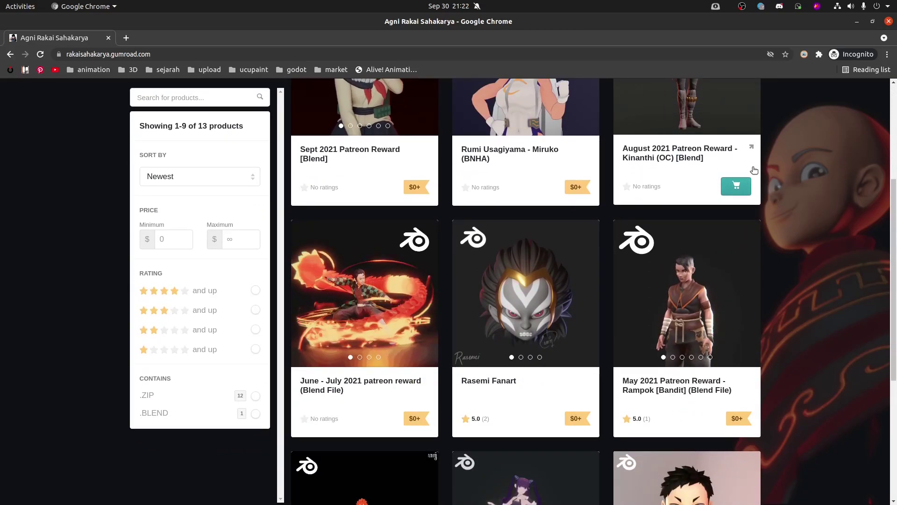
pyautogui.scroll(-8, 754, 170)
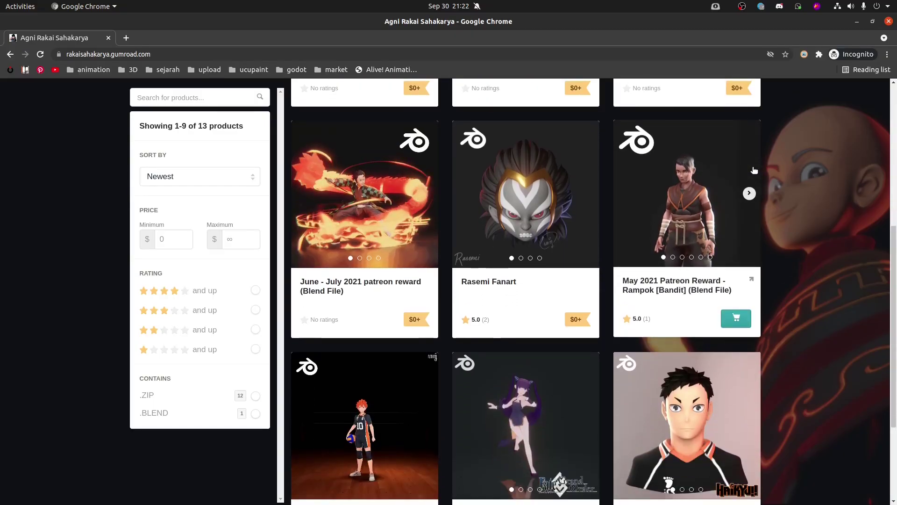
pyautogui.scroll(-6, 837, 172)
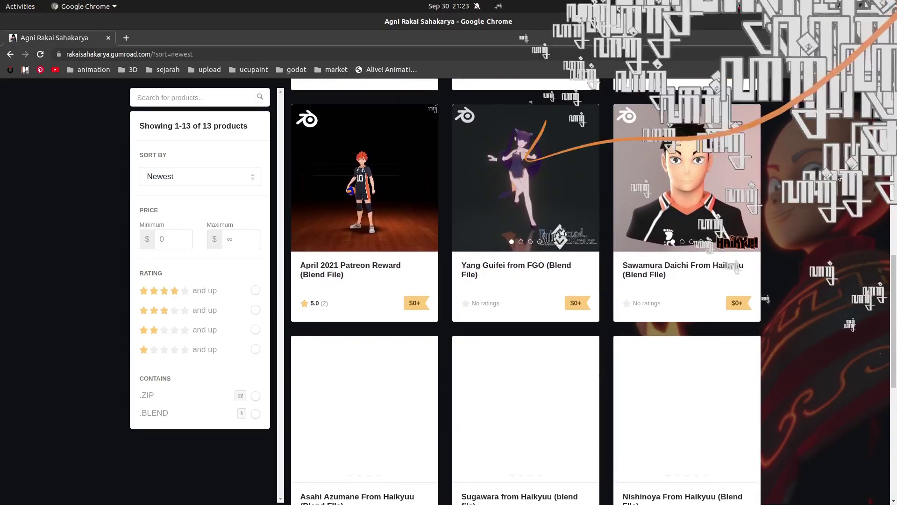